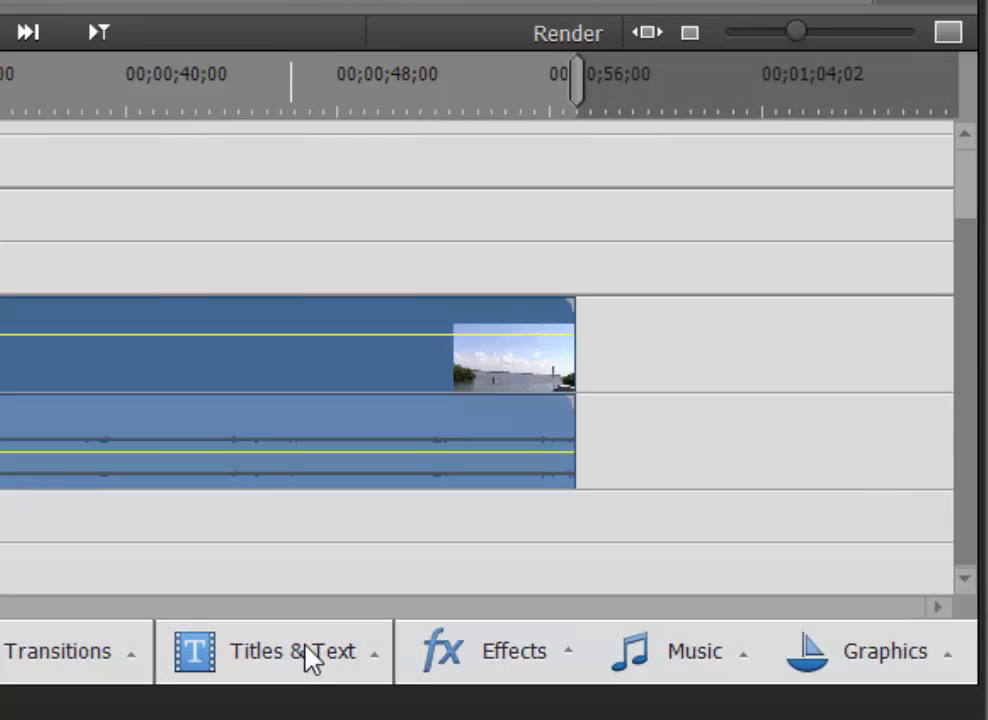
# Add the GeneralLabel title from Motion Titles - Contemporary to the Video 2 track at the playhead, about 21 seconds in
pyautogui.click(312, 660)
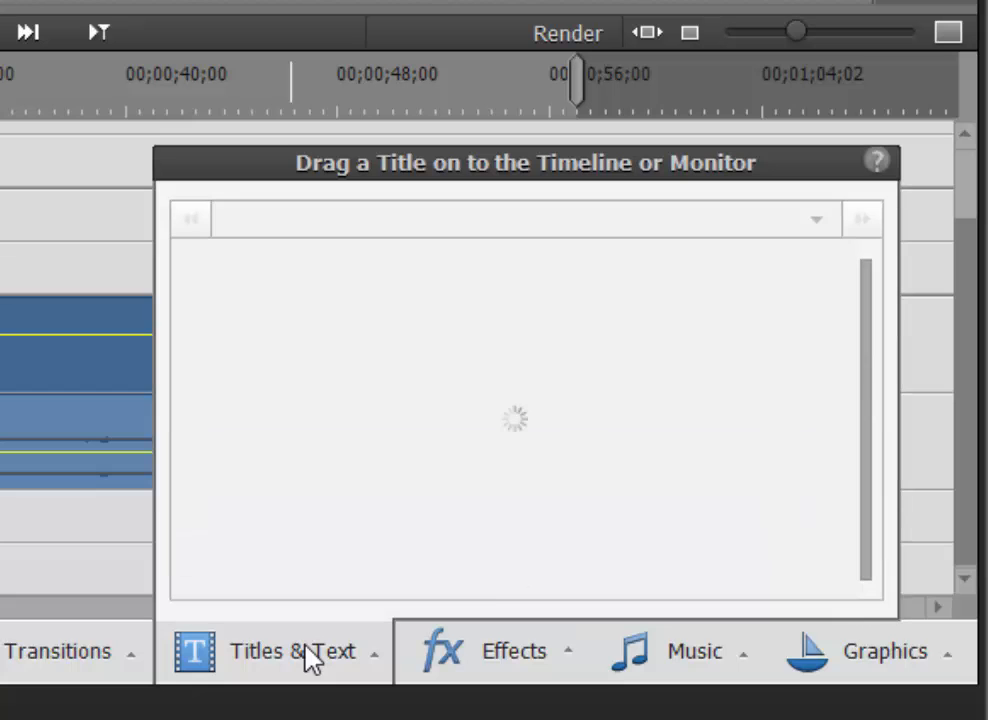
pyautogui.click(408, 221)
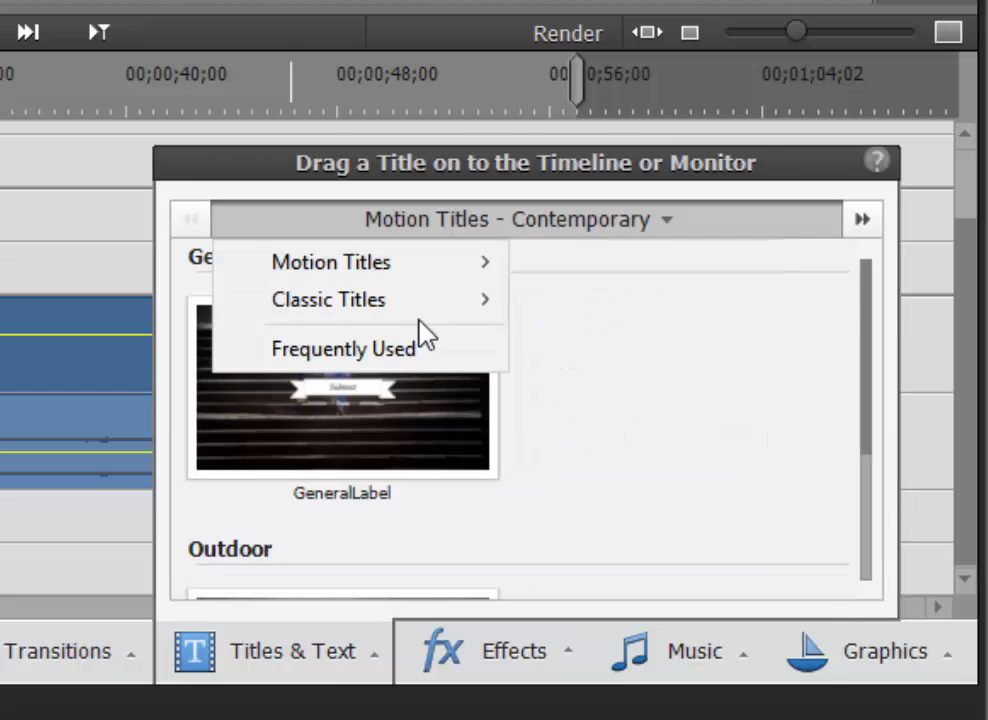
pyautogui.moveTo(412, 315)
pyautogui.moveTo(452, 309)
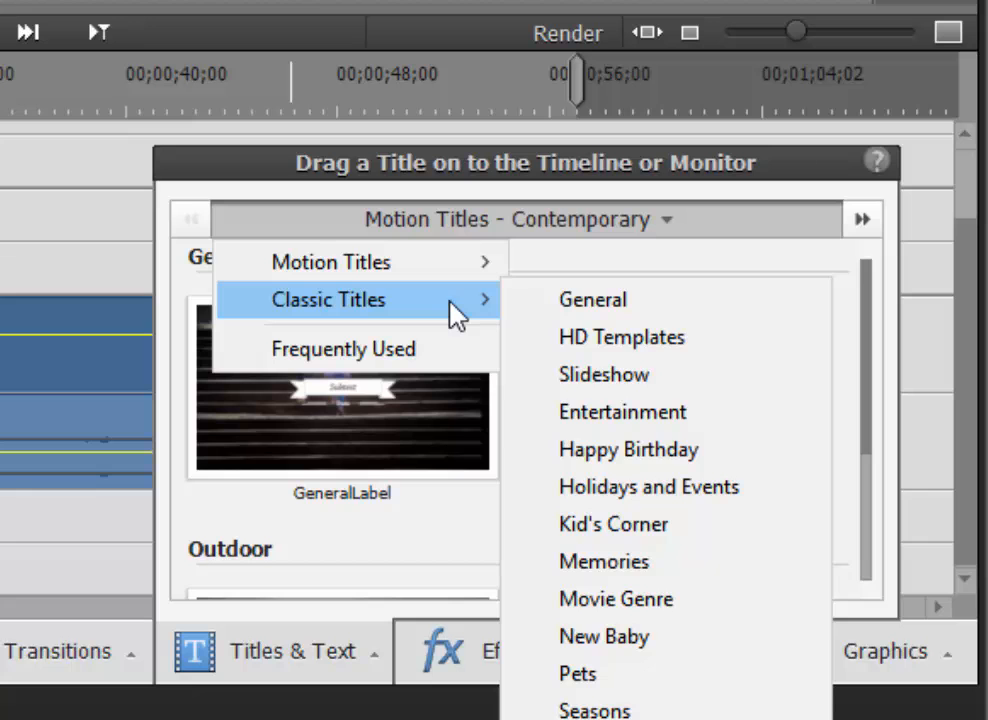
pyautogui.moveTo(487, 268)
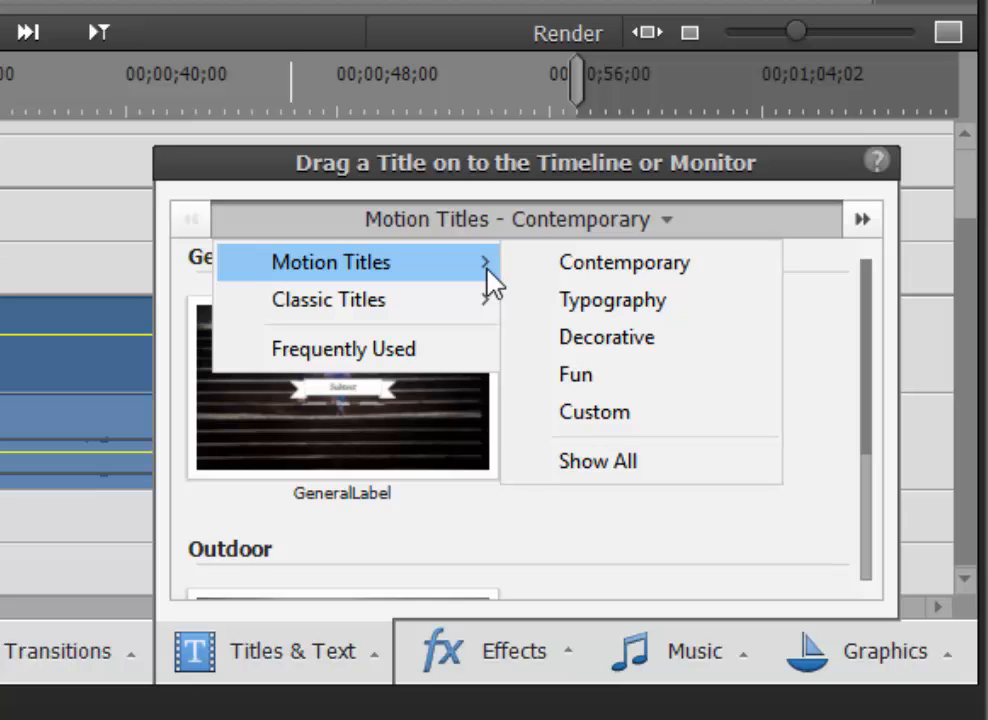
pyautogui.click(616, 262)
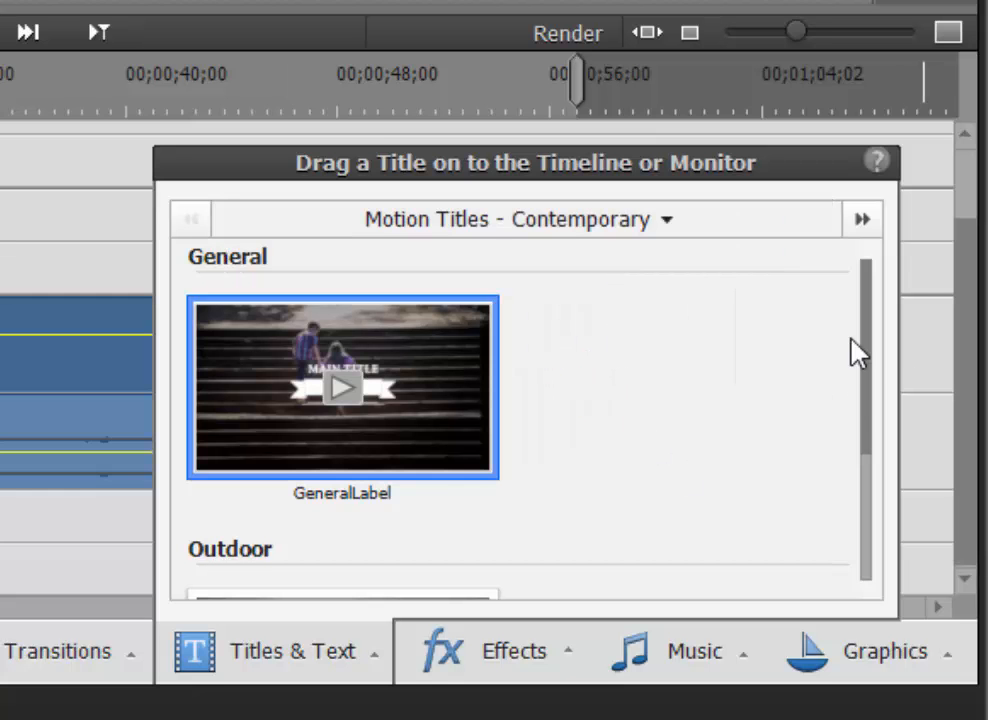
pyautogui.moveTo(864, 335); pyautogui.dragTo(862, 516)
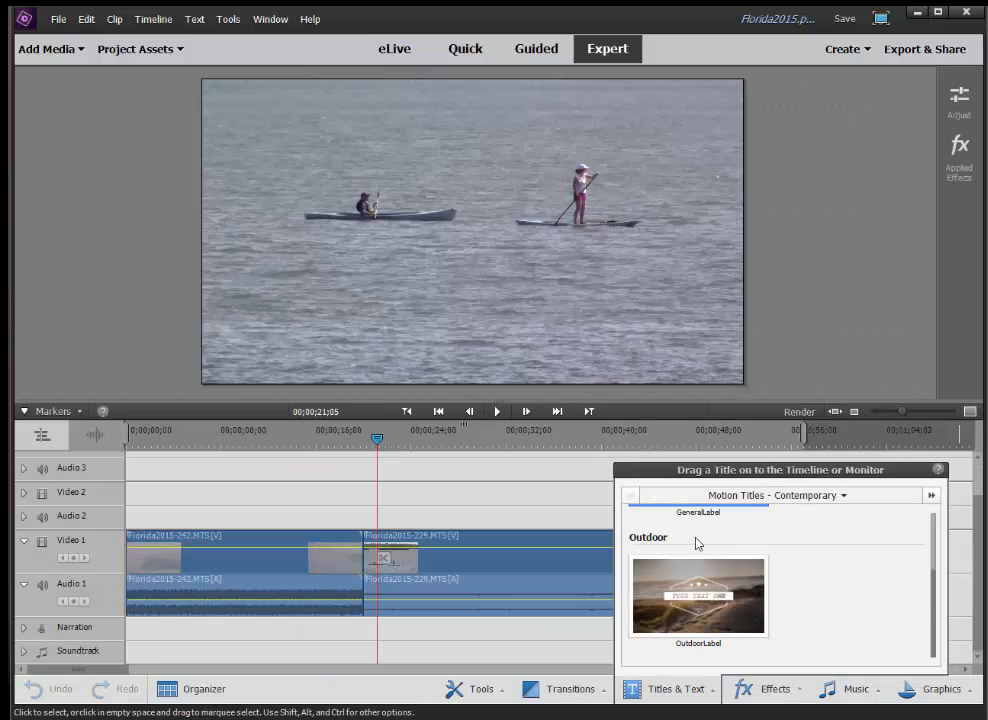
pyautogui.scroll(3, 922, 528)
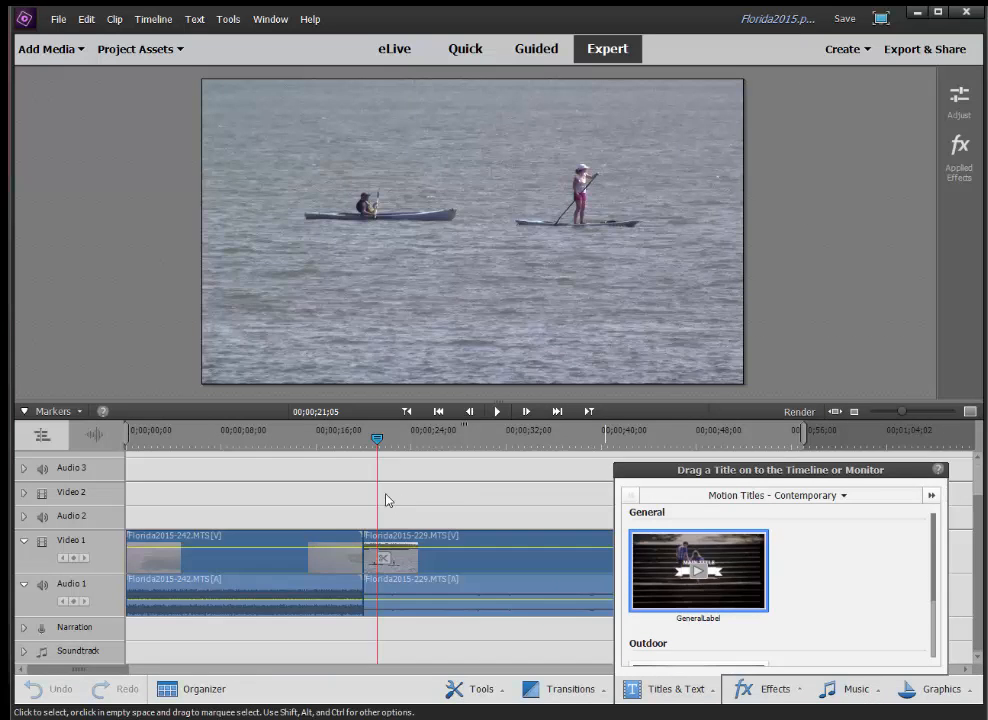
pyautogui.moveTo(387, 500); pyautogui.dragTo(390, 494)
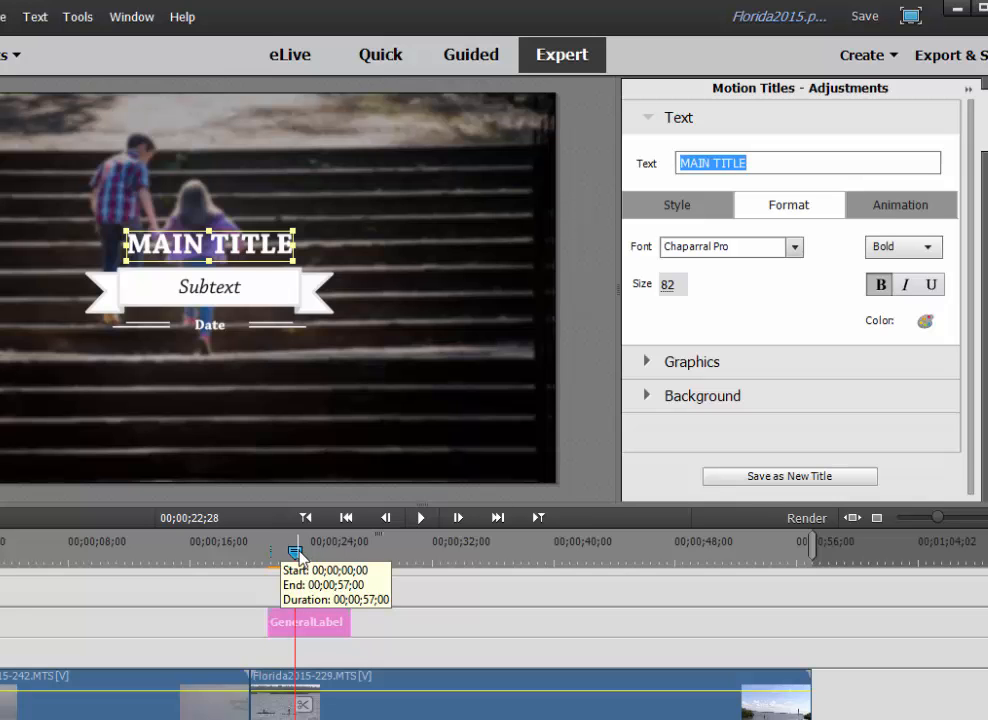
# Scrub the playhead across the GeneralLabel title to preview it between about 22 and 24 seconds
pyautogui.click(298, 553)
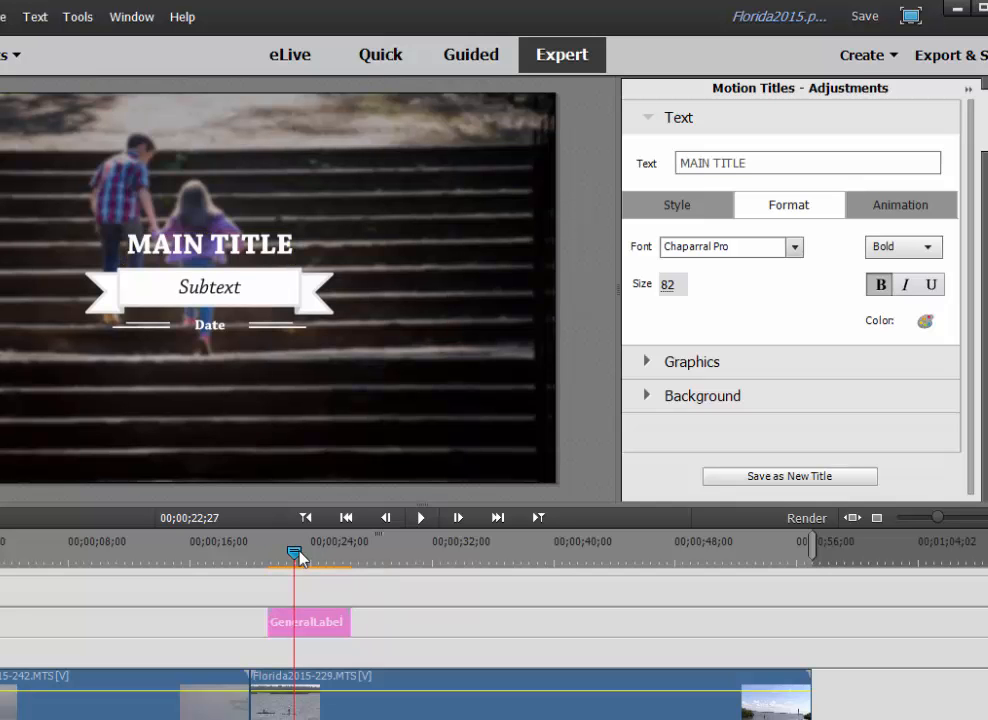
pyautogui.moveTo(298, 555); pyautogui.dragTo(322, 548)
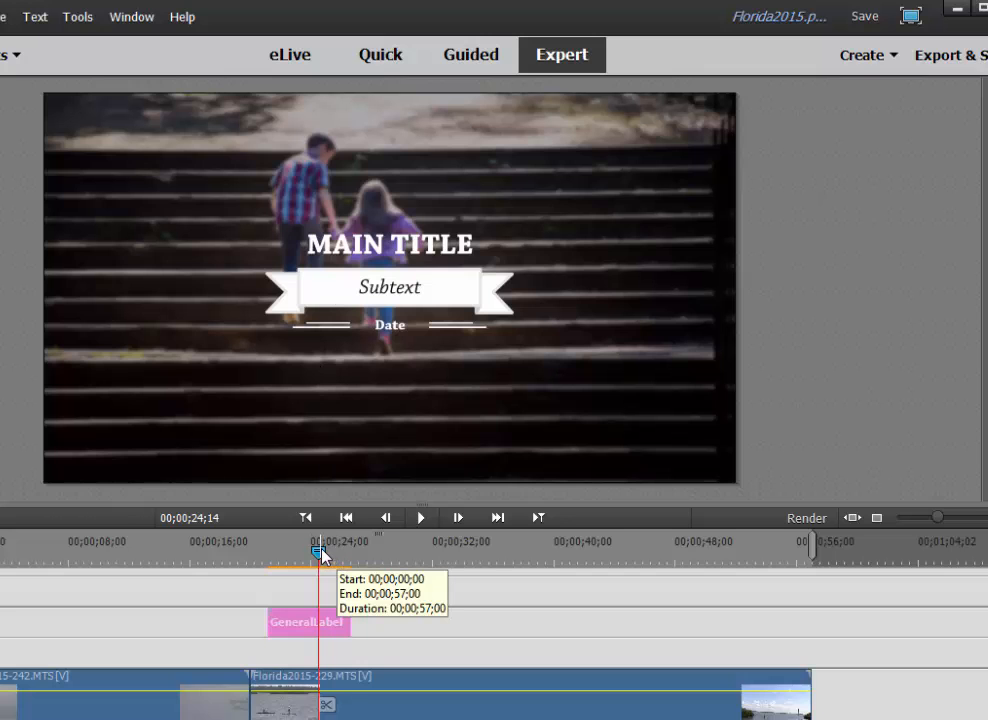
pyautogui.moveTo(320, 553)
pyautogui.mouseDown()
pyautogui.moveTo(276, 558)
pyautogui.moveTo(312, 549)
pyautogui.mouseUp()
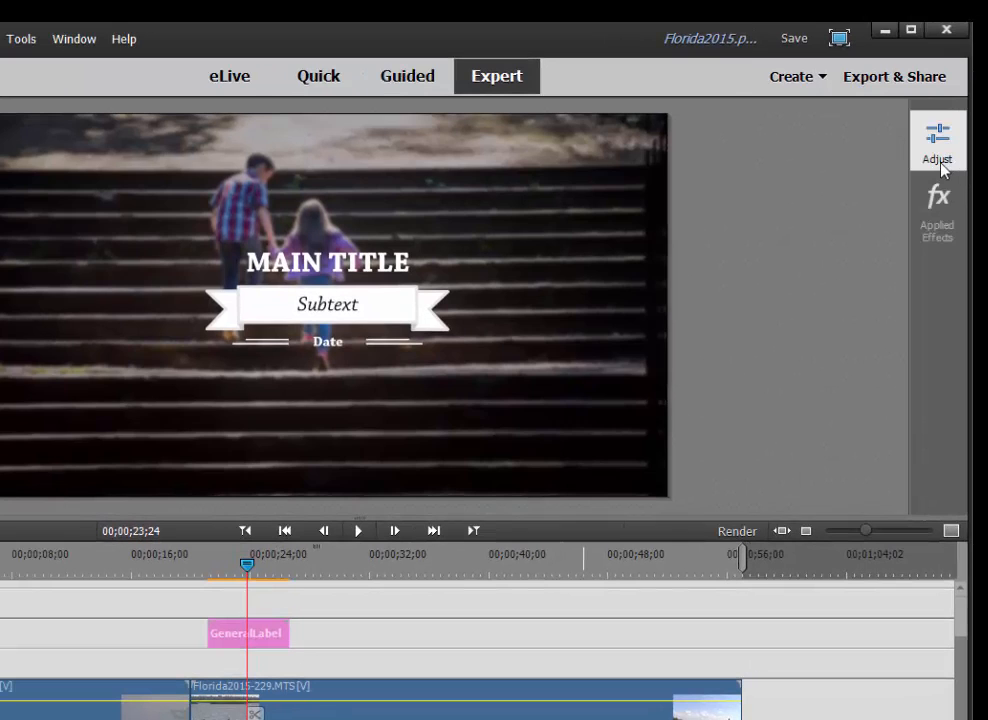
# Change the MAIN TITLE text to "Paddle Boarding" and recolor it with a solid yellow fill
pyautogui.click(939, 155)
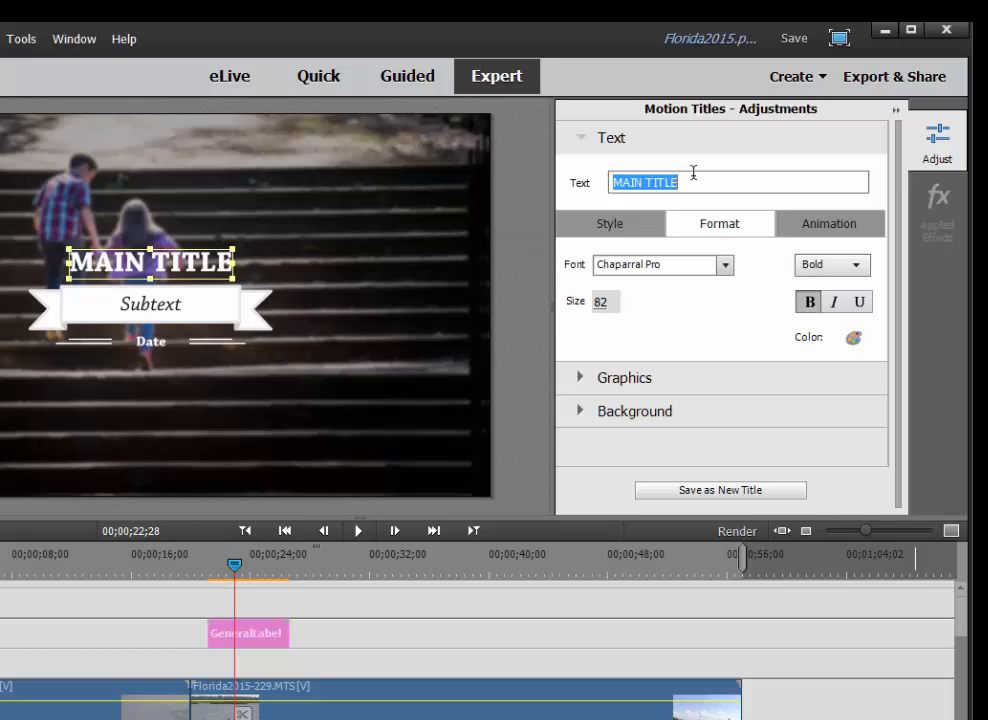
pyautogui.write('Paddle Boarding')
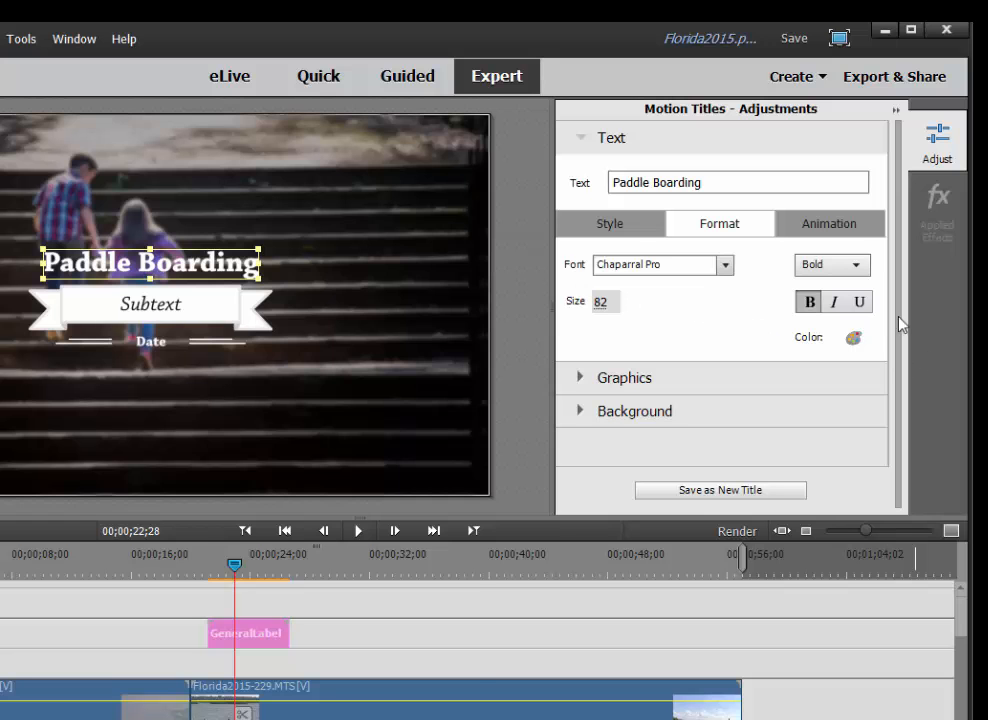
pyautogui.click(855, 339)
pyautogui.click(377, 337)
pyautogui.click(303, 373)
pyautogui.click(395, 336)
pyautogui.moveTo(303, 386); pyautogui.dragTo(294, 388)
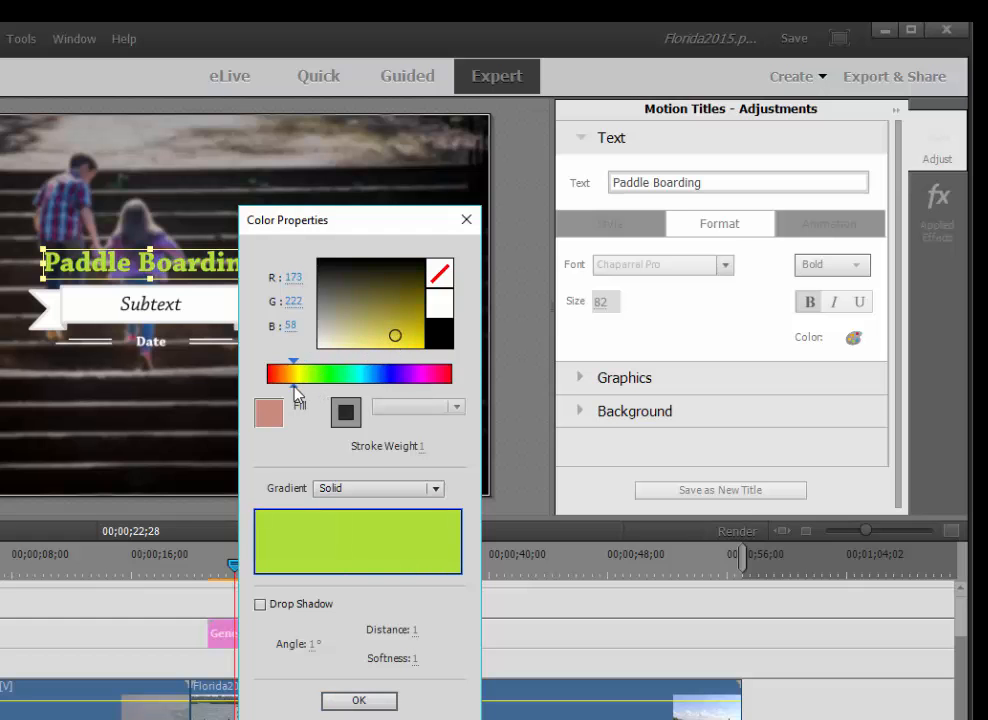
pyautogui.click(372, 702)
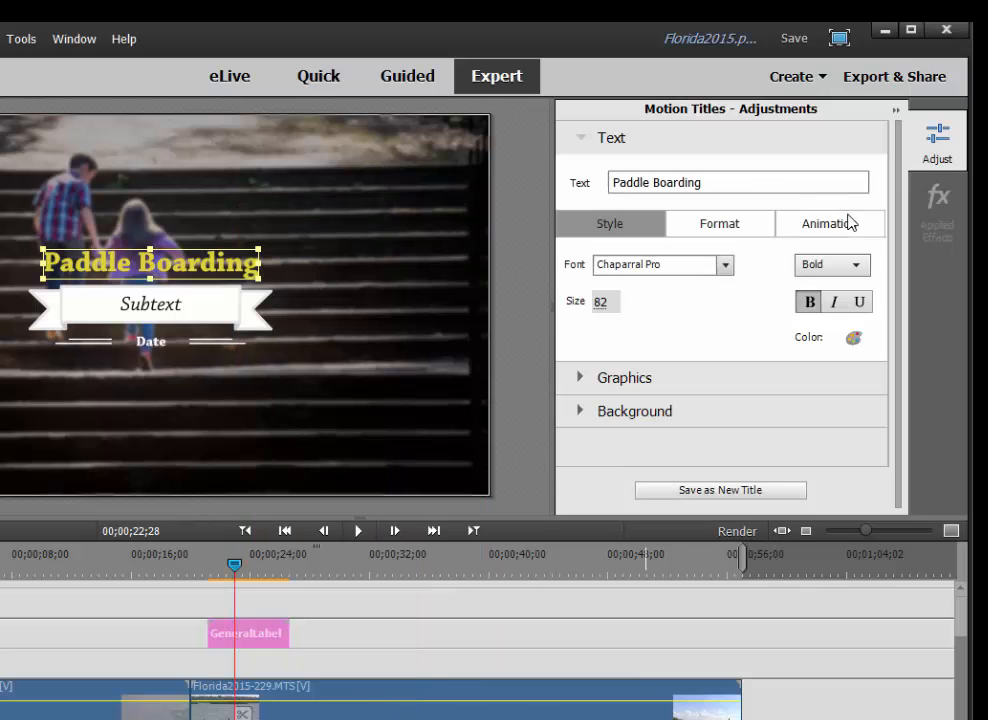
# Replace the title's subtext with "Florida" and its date line with "June 2015"
pyautogui.click(157, 307)
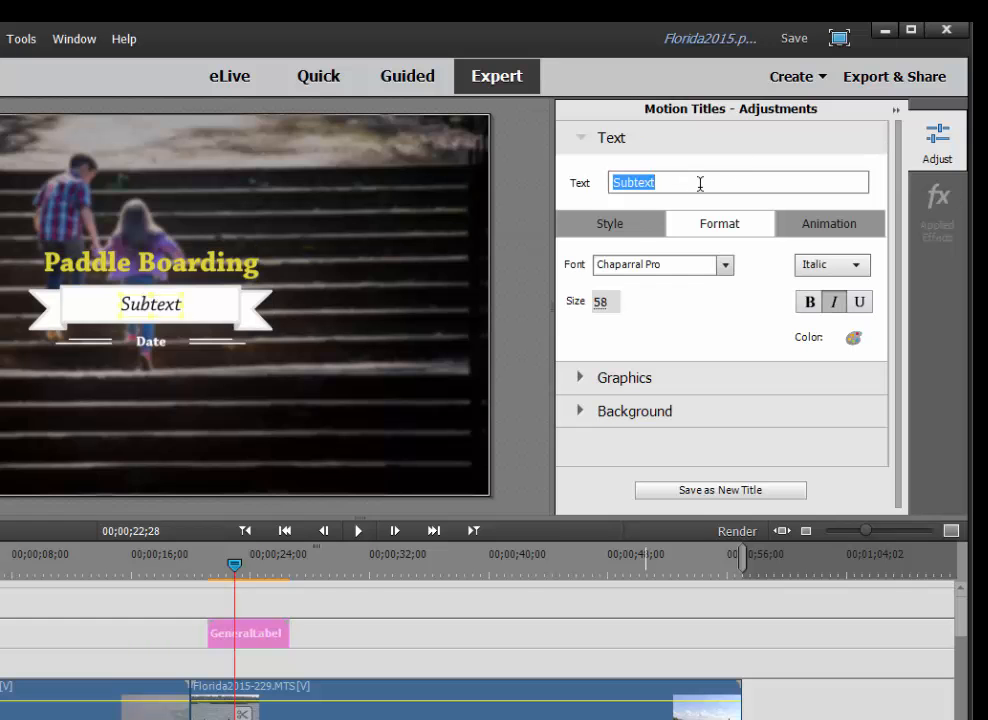
pyautogui.write('Florida')
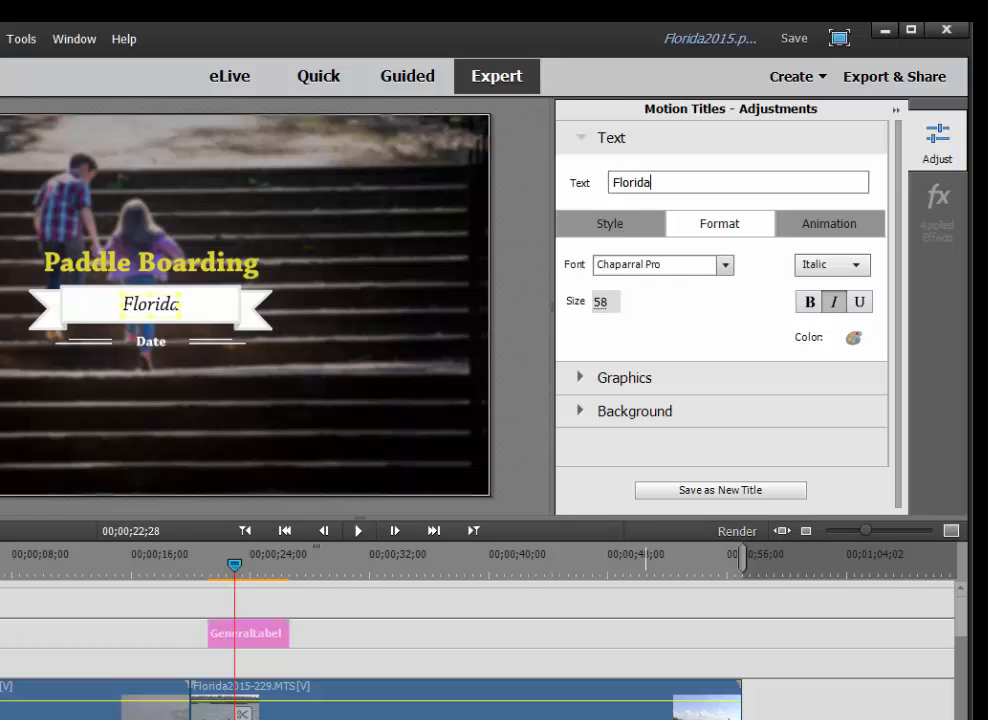
pyautogui.click(150, 342)
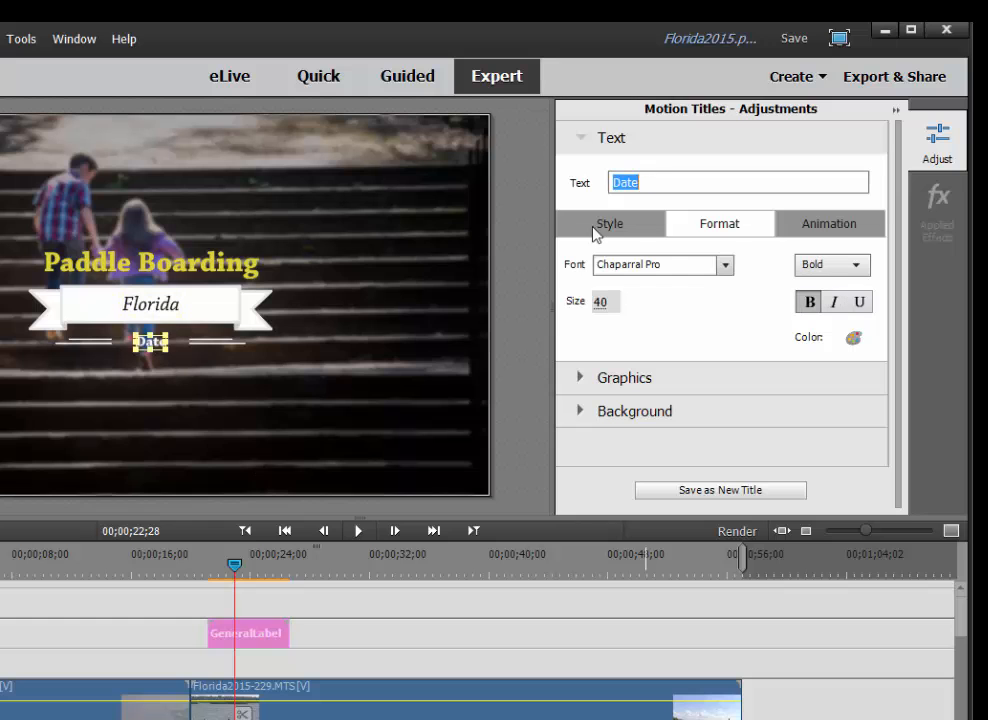
pyautogui.write('June 2')
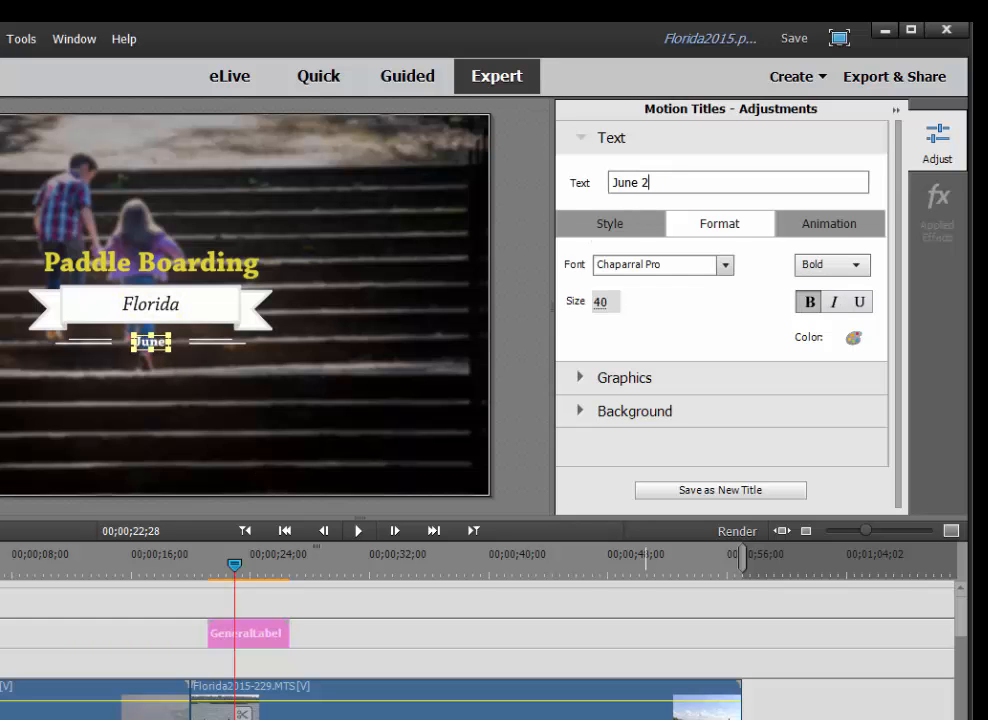
pyautogui.write('015')
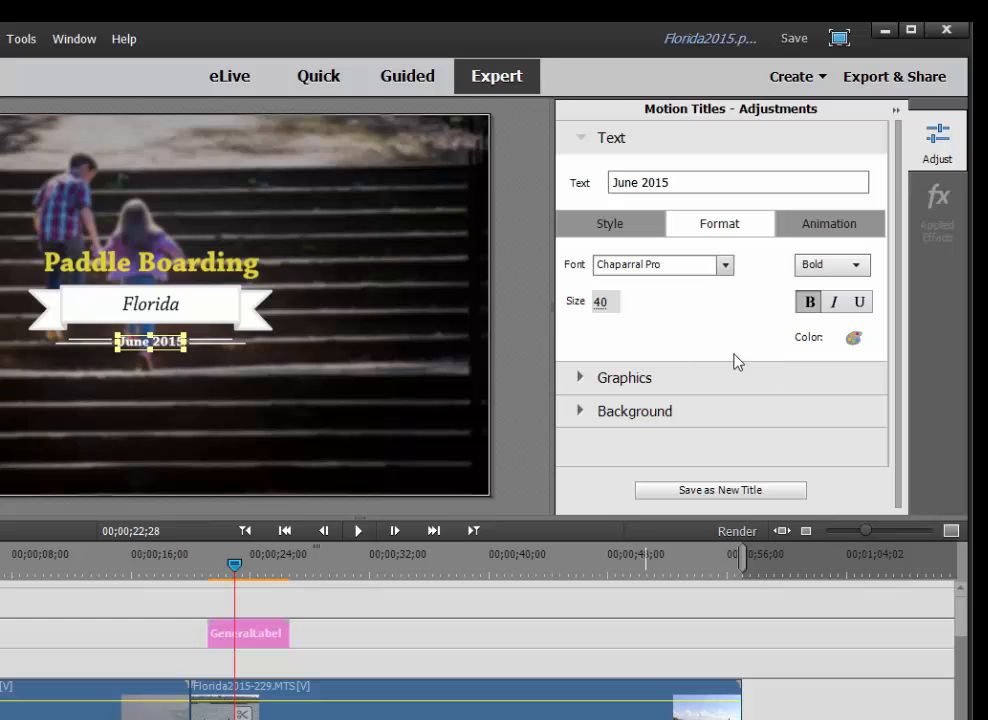
# Replace the white ribbon behind "Florida" with the Cut Ribbon - Blue graphic
pyautogui.click(238, 320)
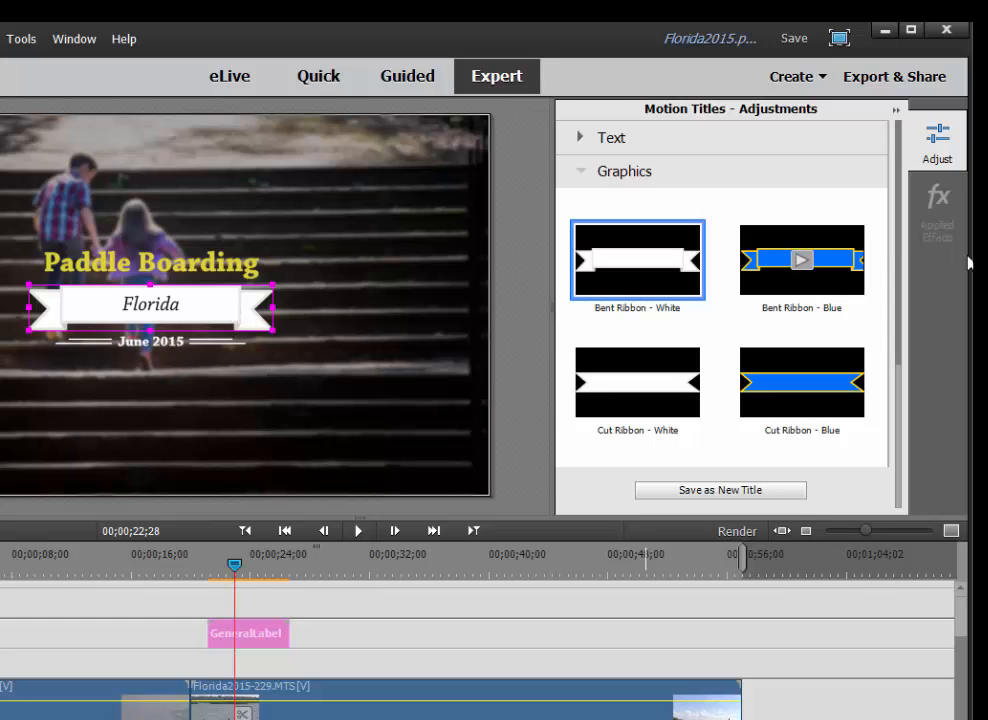
pyautogui.moveTo(899, 234); pyautogui.dragTo(908, 356)
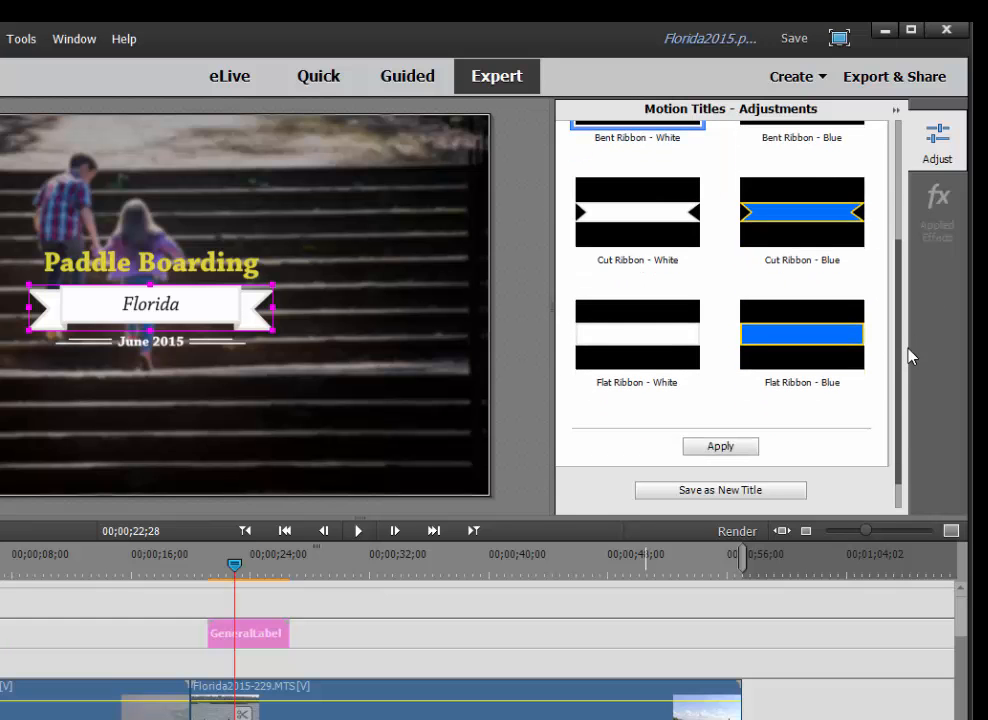
pyautogui.moveTo(909, 350); pyautogui.dragTo(910, 307)
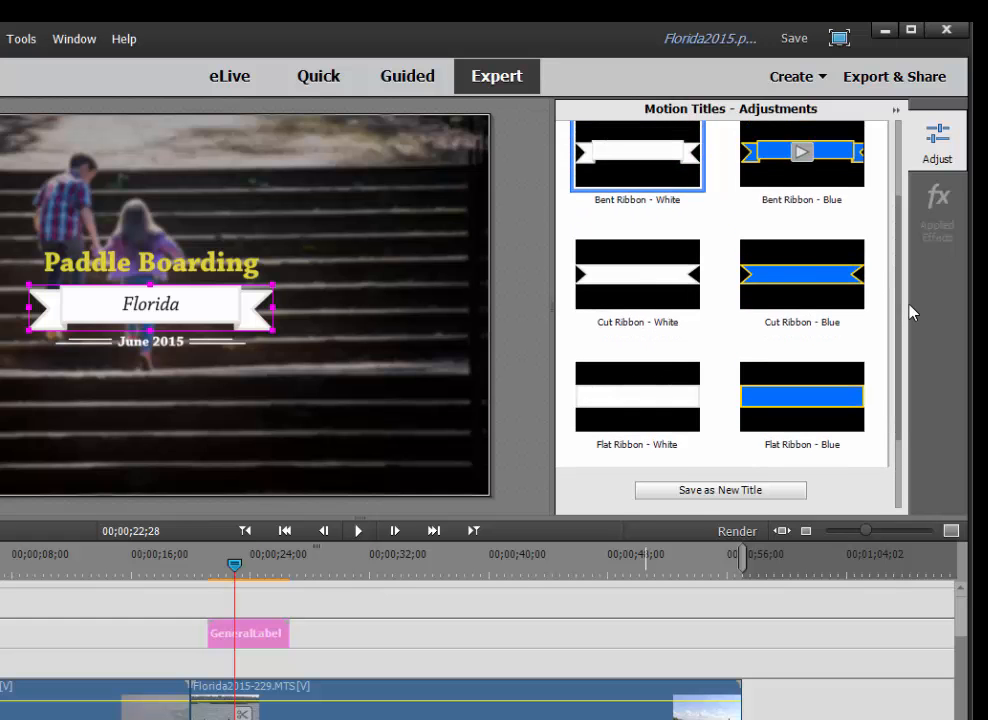
pyautogui.click(843, 279)
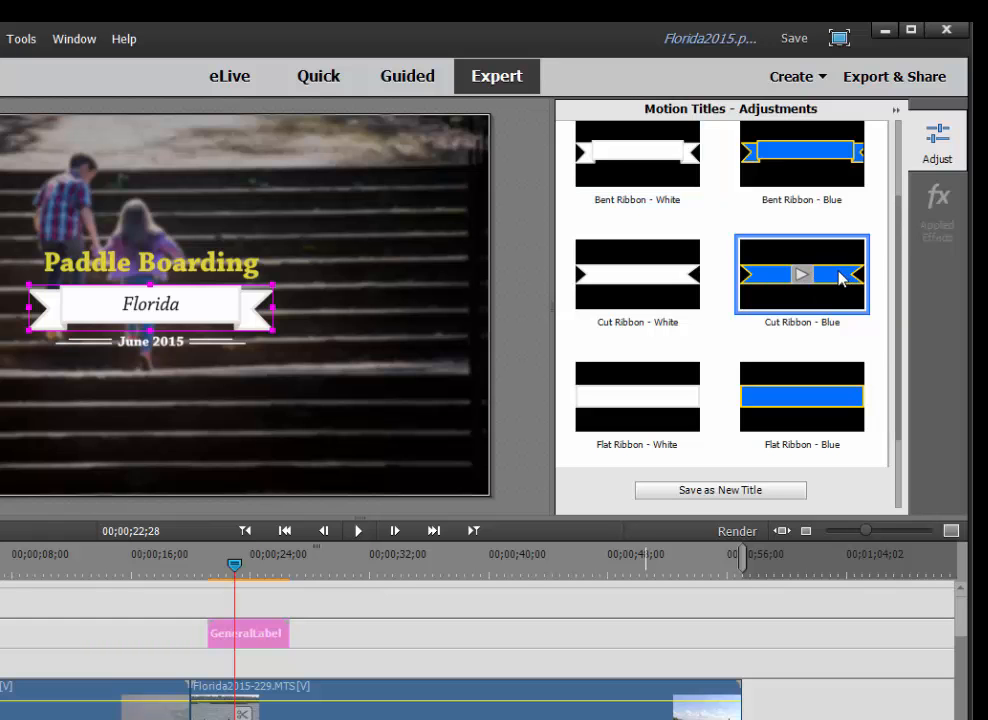
pyautogui.doubleClick(842, 279)
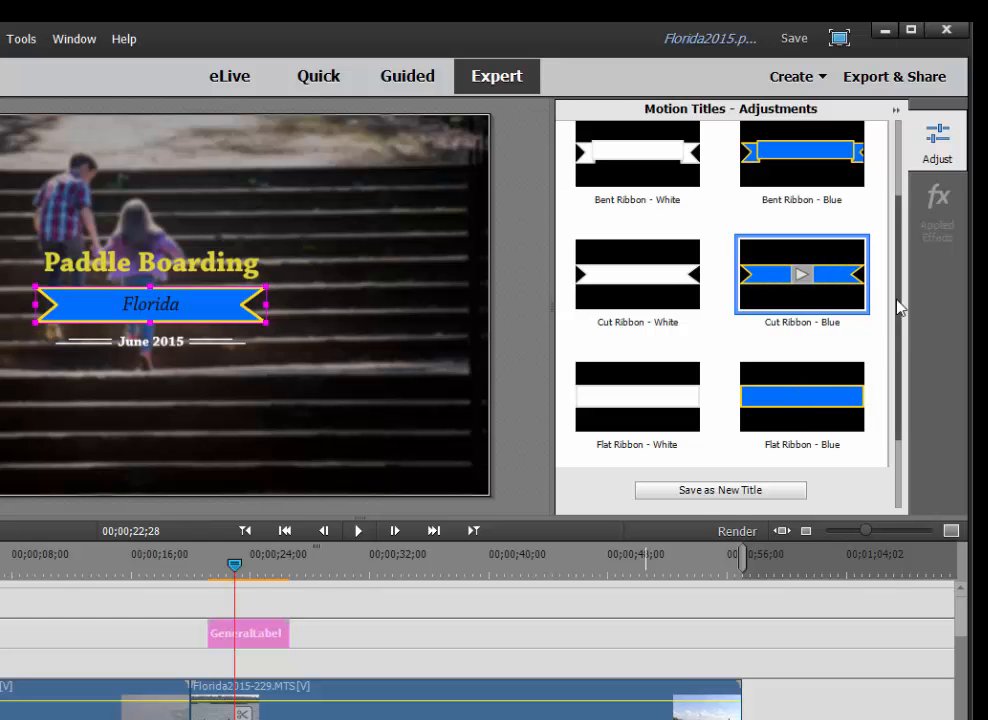
# Apply the Bent Ribbon - Blue graphic to the ribbon behind "Florida"
pyautogui.moveTo(898, 301); pyautogui.dragTo(915, 376)
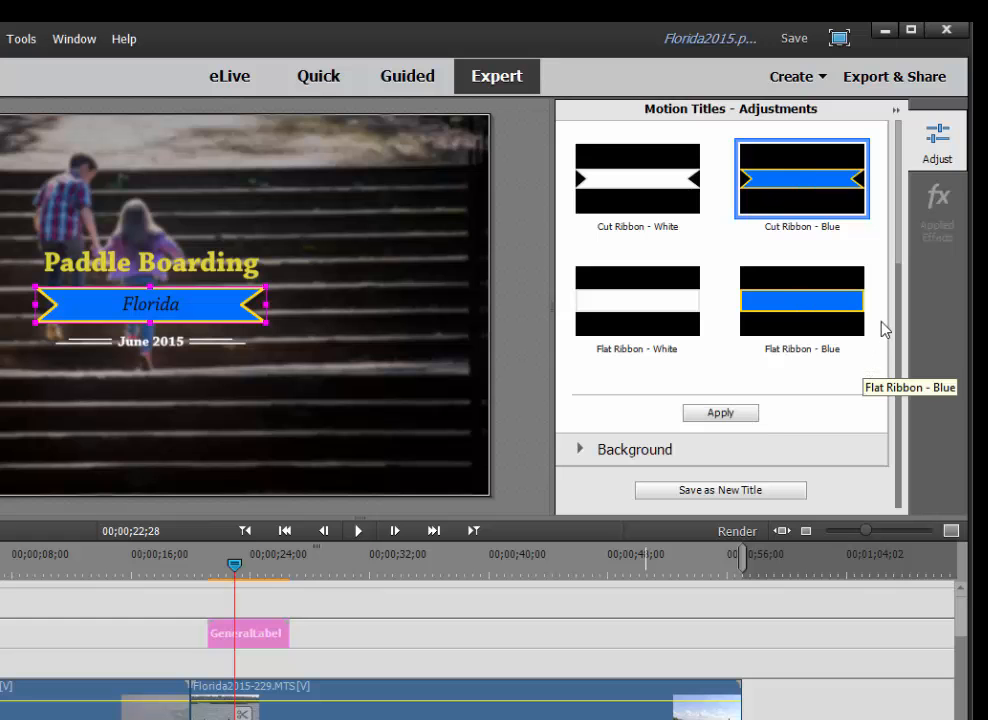
pyautogui.moveTo(904, 302); pyautogui.dragTo(906, 158)
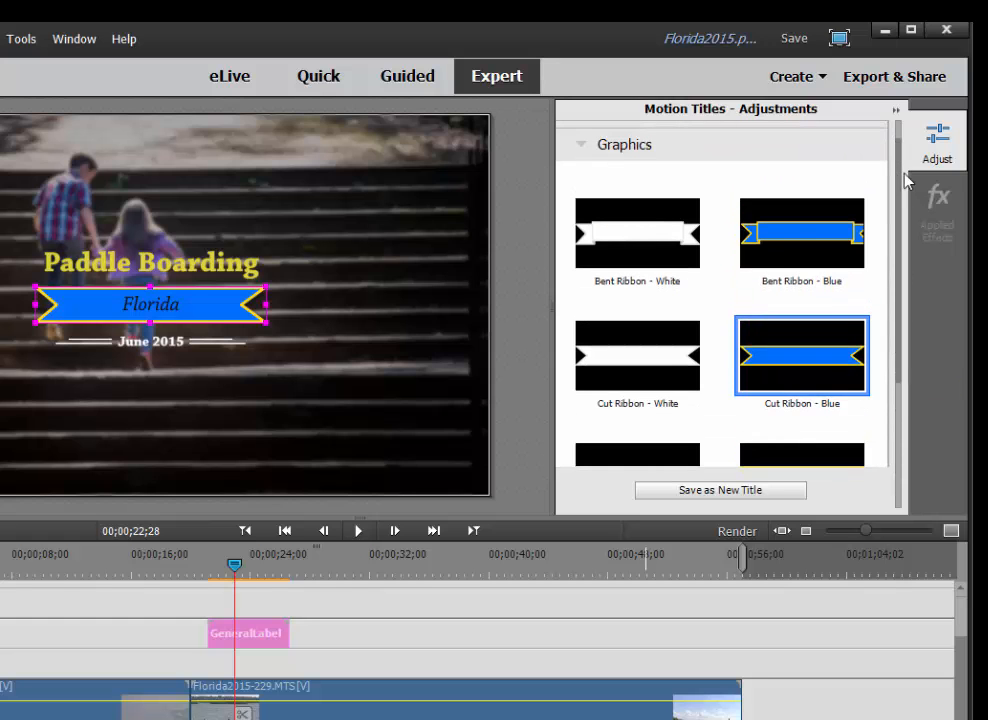
pyautogui.click(847, 236)
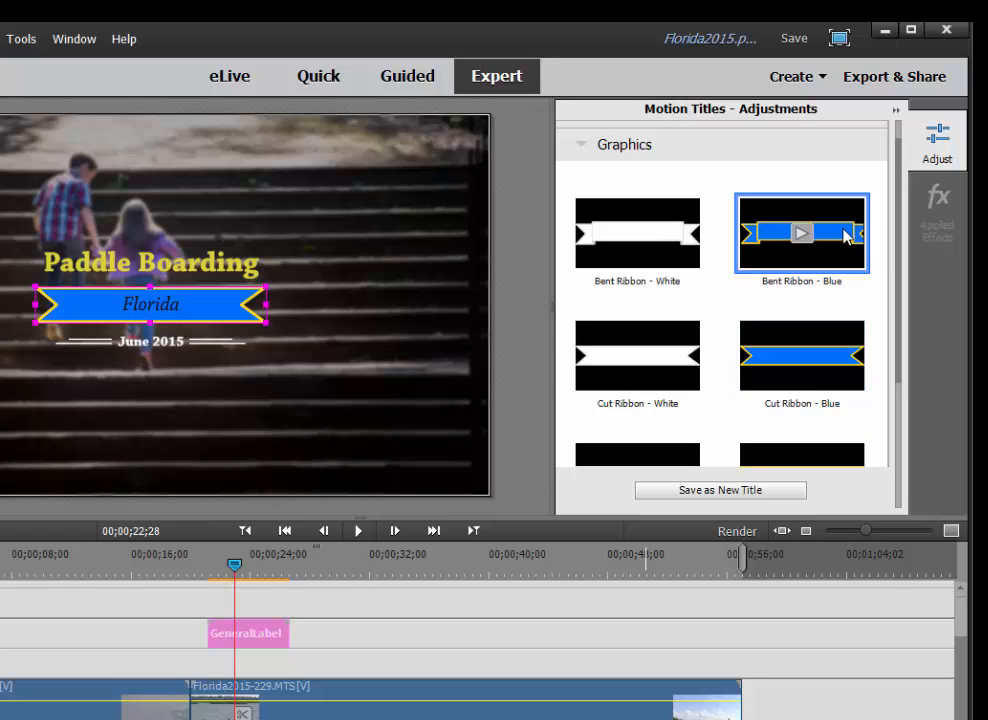
pyautogui.moveTo(903, 316); pyautogui.dragTo(834, 419)
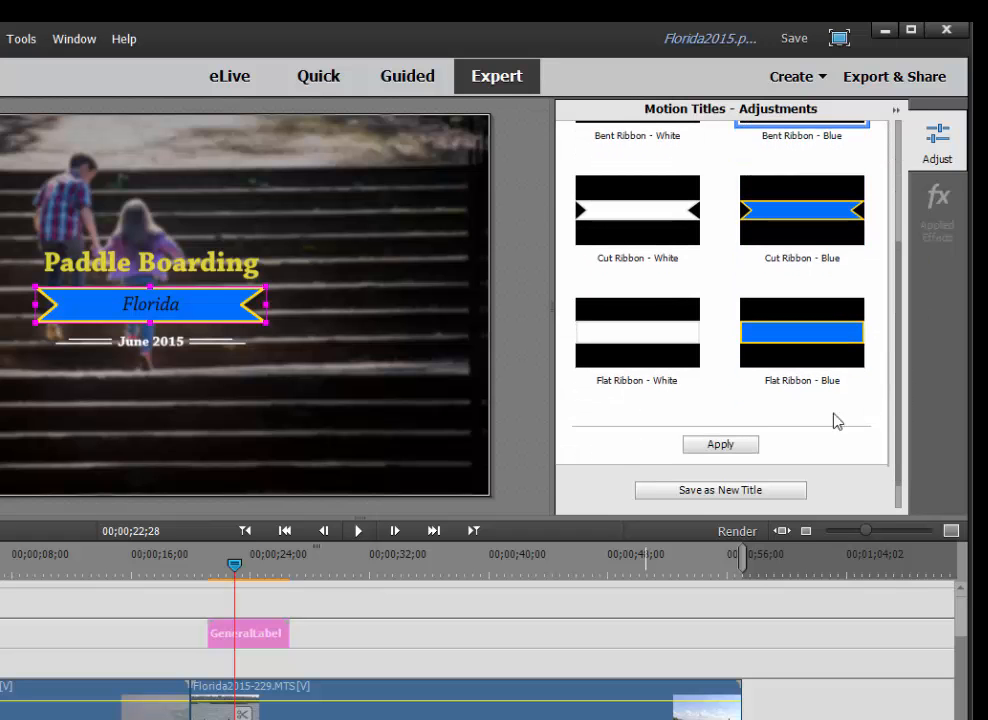
pyautogui.click(716, 443)
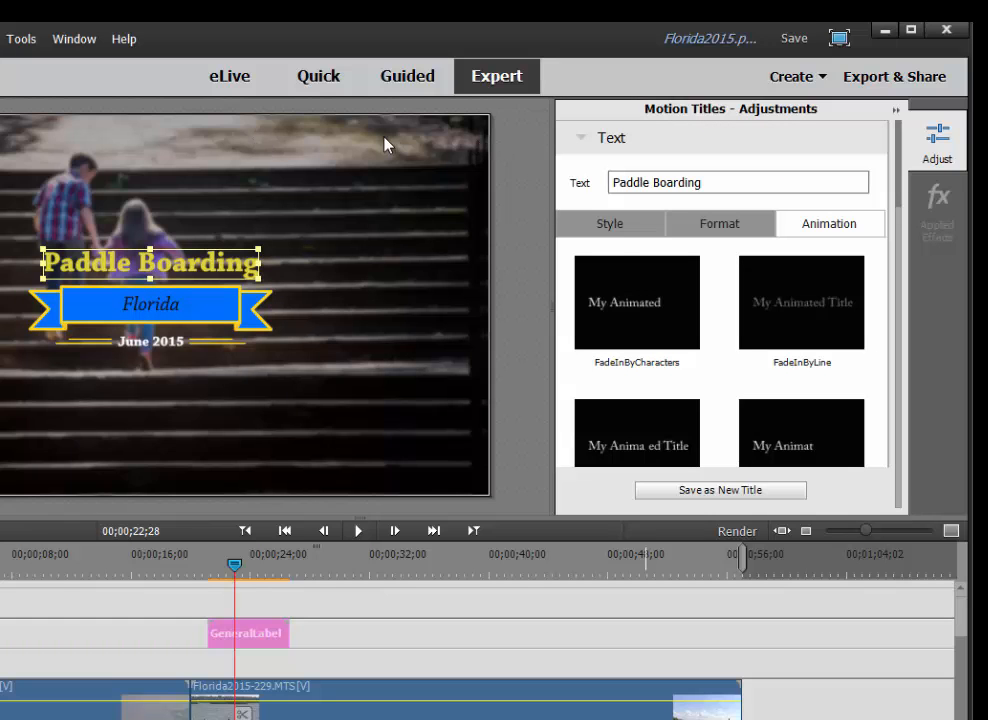
# Try the title's background image at minimum and full opacity, and set the background to Transparent
pyautogui.click(469, 140)
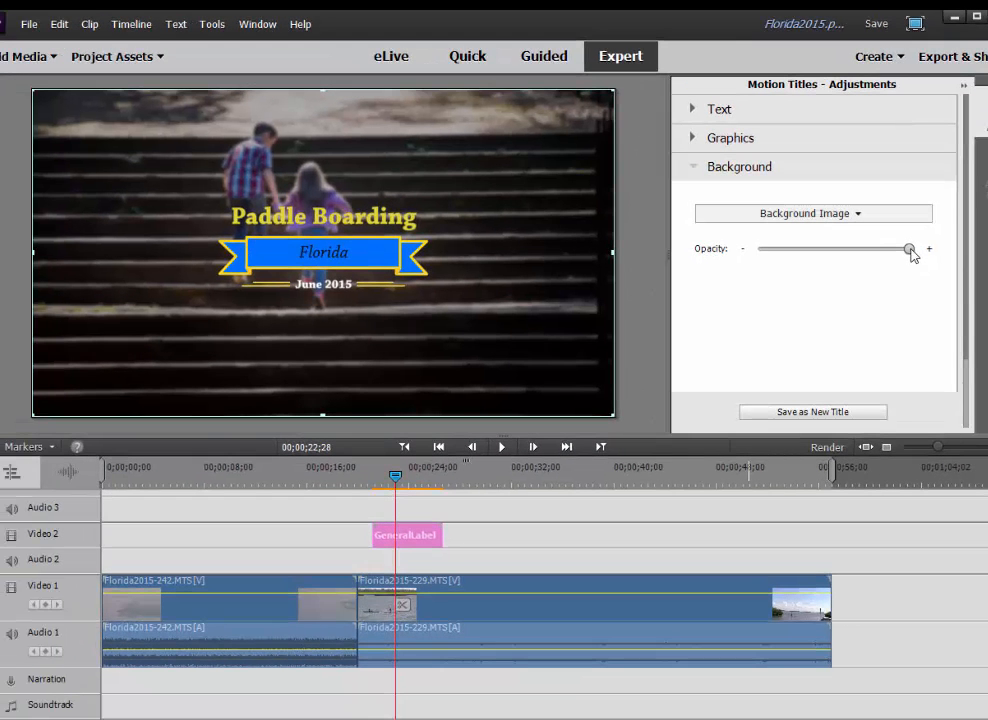
pyautogui.moveTo(909, 249); pyautogui.dragTo(748, 268)
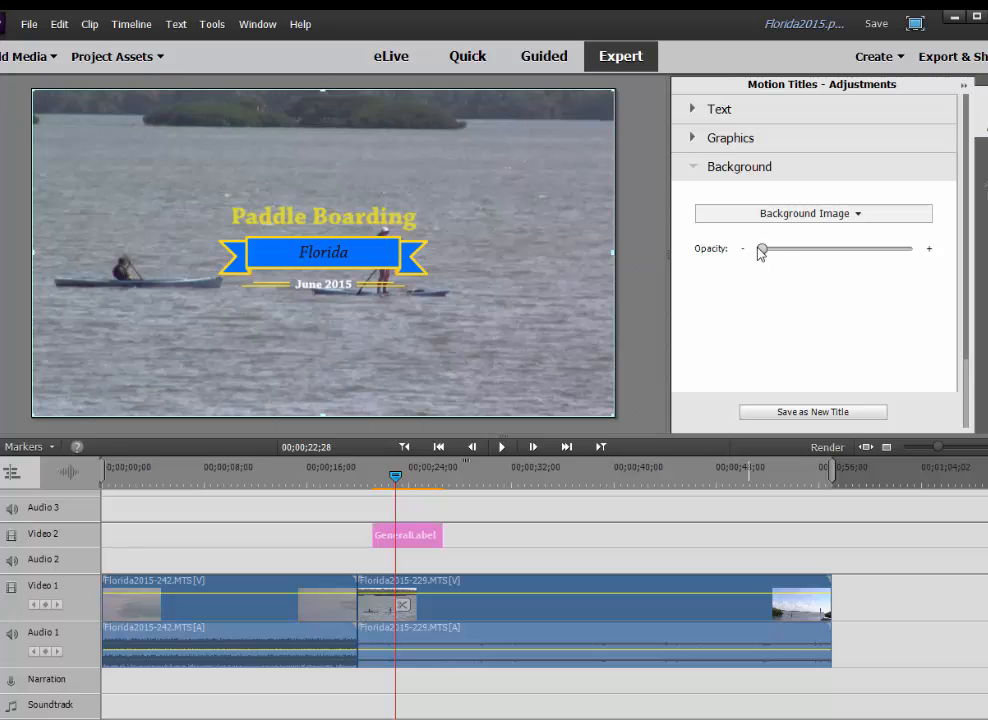
pyautogui.moveTo(762, 250); pyautogui.dragTo(948, 249)
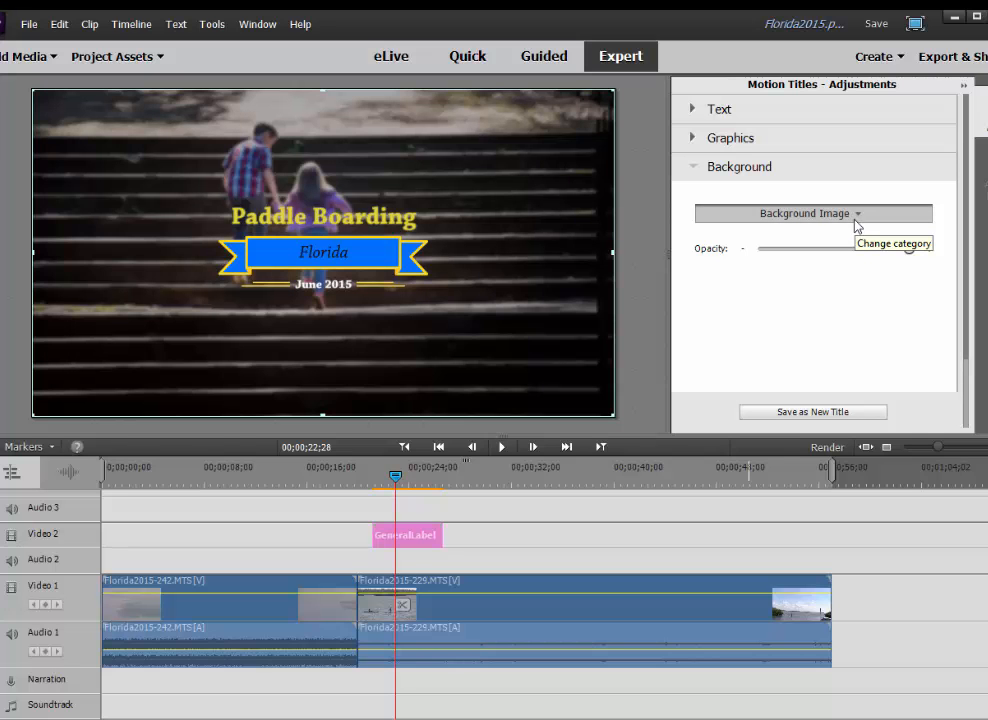
pyautogui.click(855, 221)
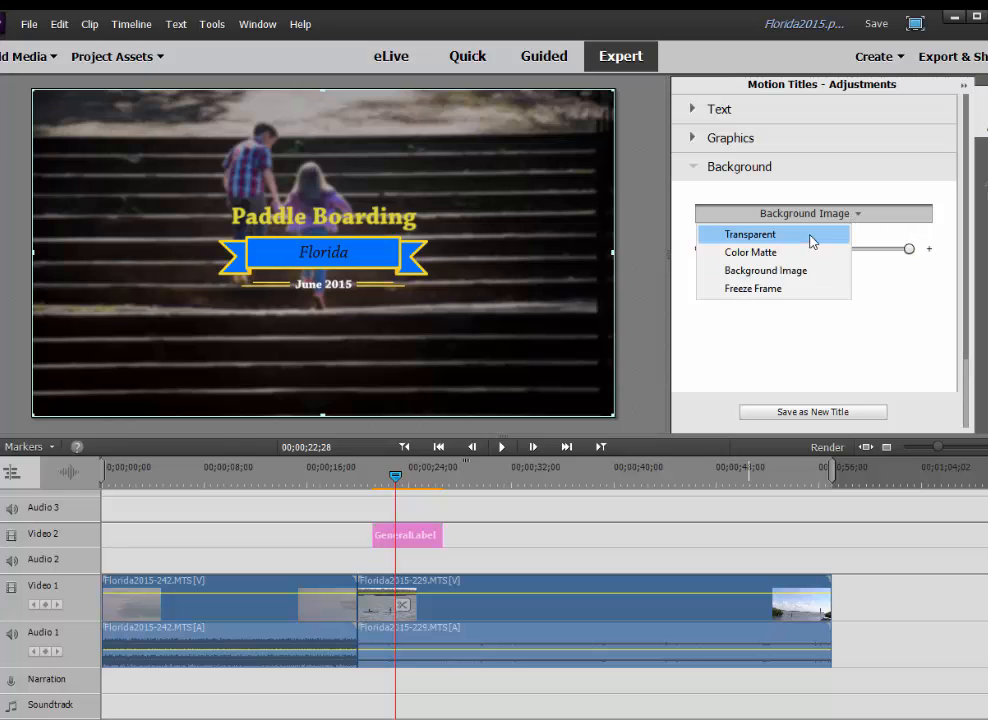
pyautogui.click(810, 236)
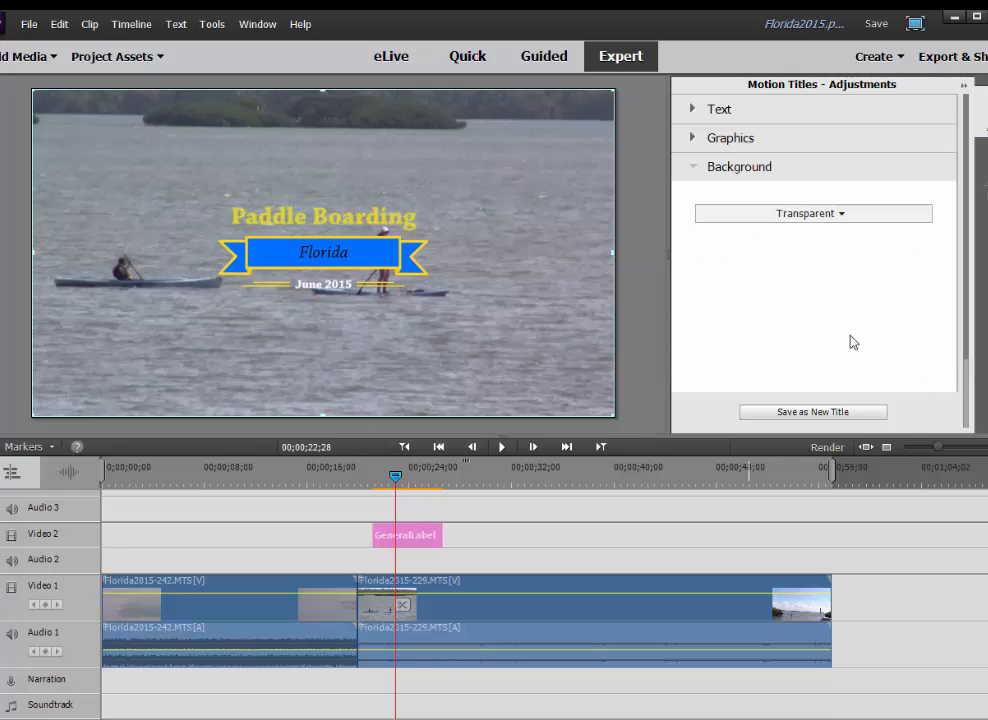
# Try a teal color matte (3F9FA0) as the title's background, and set the background back to Transparent
pyautogui.click(840, 215)
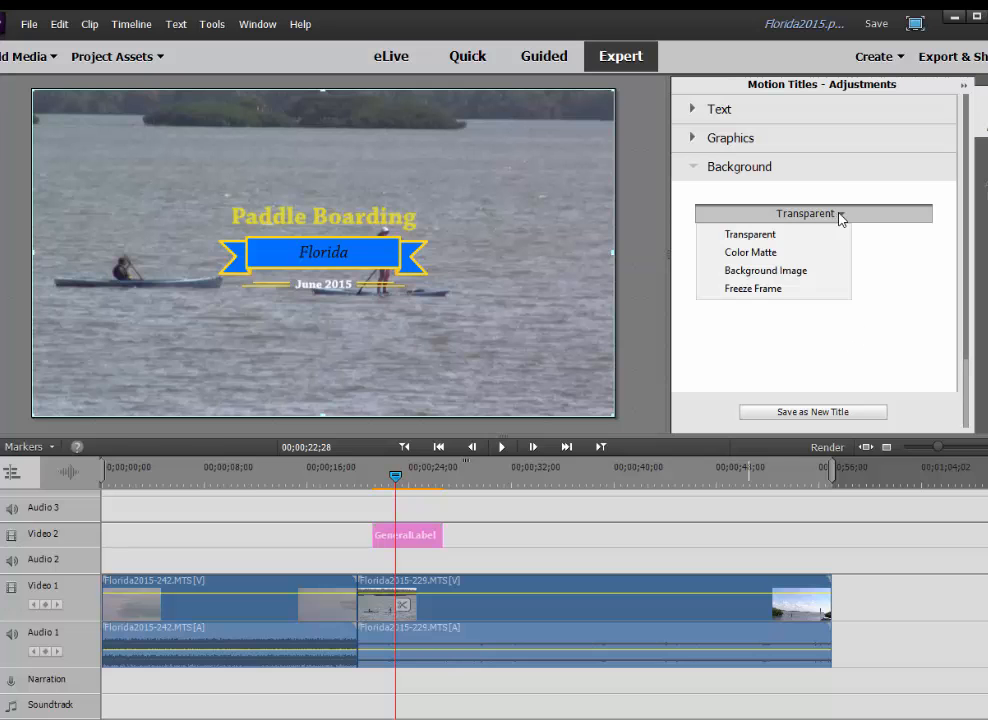
pyautogui.click(800, 254)
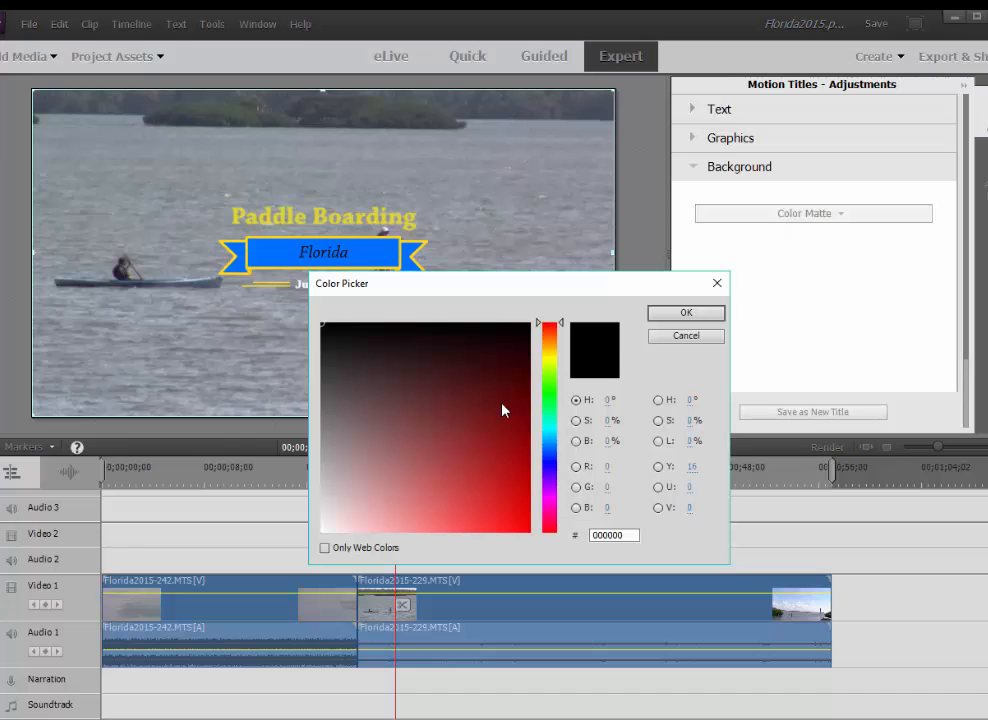
pyautogui.click(549, 427)
pyautogui.moveTo(489, 479)
pyautogui.mouseDown()
pyautogui.moveTo(443, 507)
pyautogui.moveTo(449, 459)
pyautogui.mouseUp()
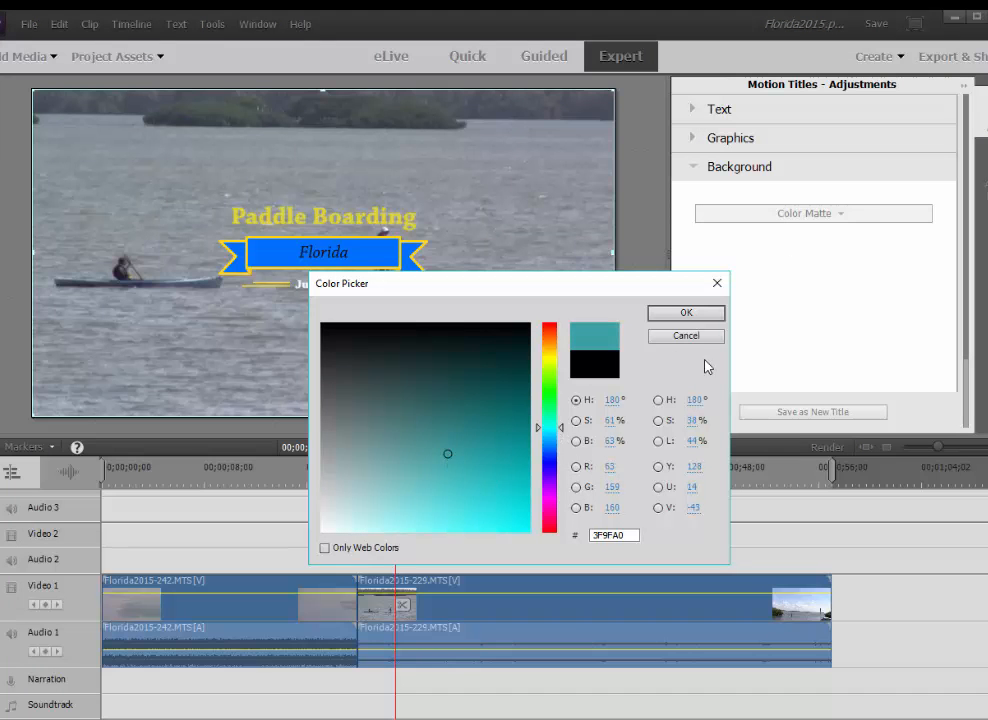
pyautogui.click(698, 313)
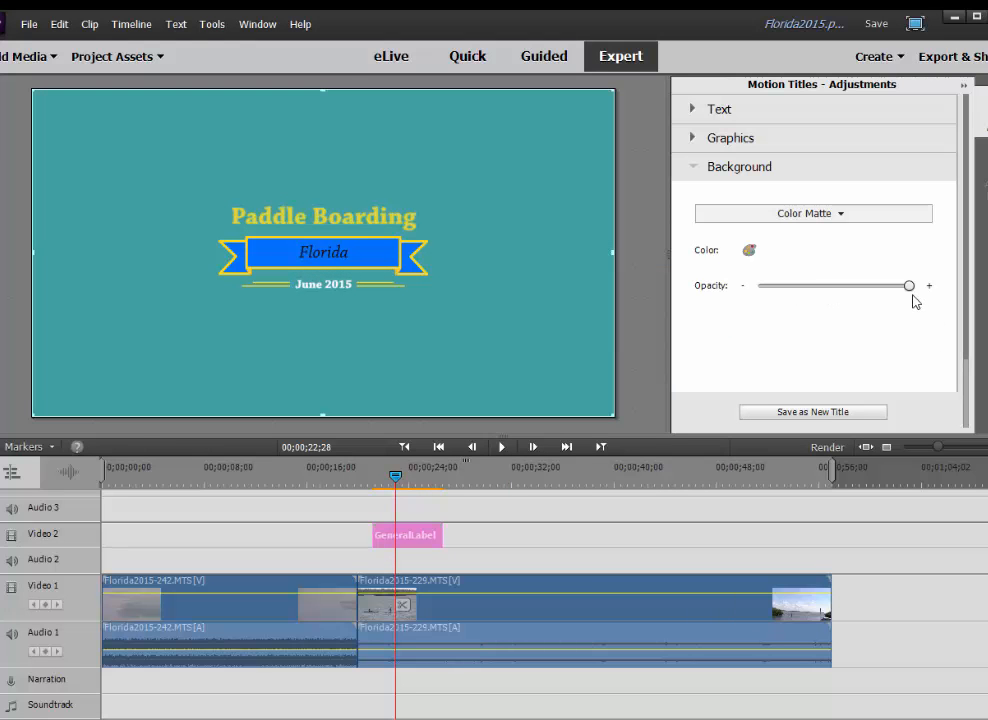
pyautogui.moveTo(910, 288)
pyautogui.mouseDown()
pyautogui.moveTo(796, 289)
pyautogui.moveTo(937, 309)
pyautogui.moveTo(902, 280)
pyautogui.moveTo(903, 292)
pyautogui.mouseUp()
pyautogui.click(916, 217)
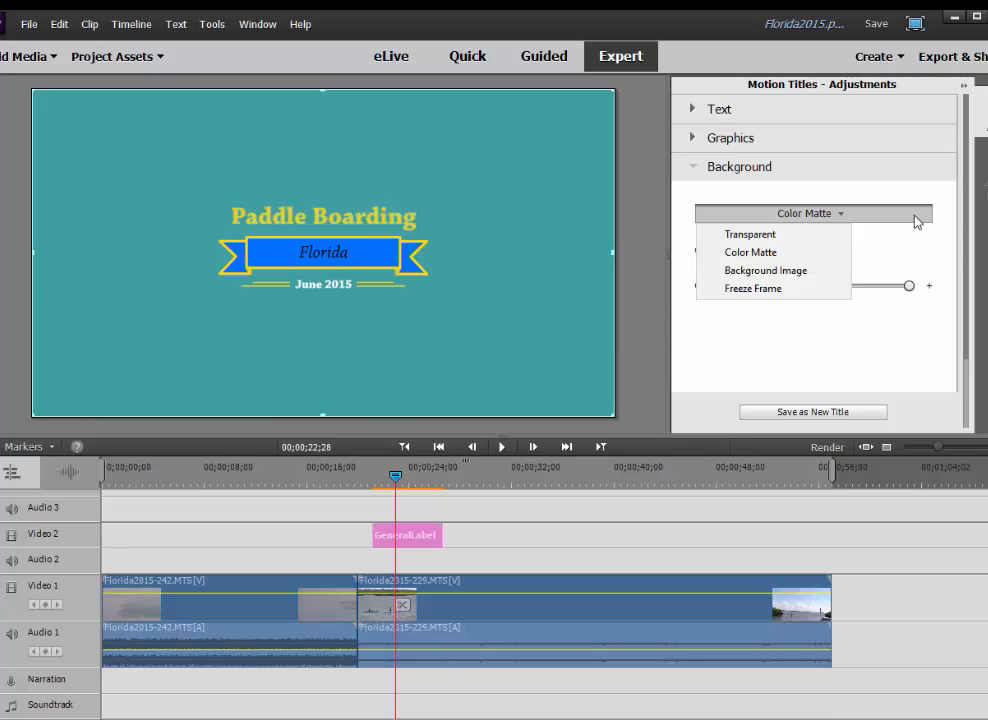
pyautogui.click(822, 236)
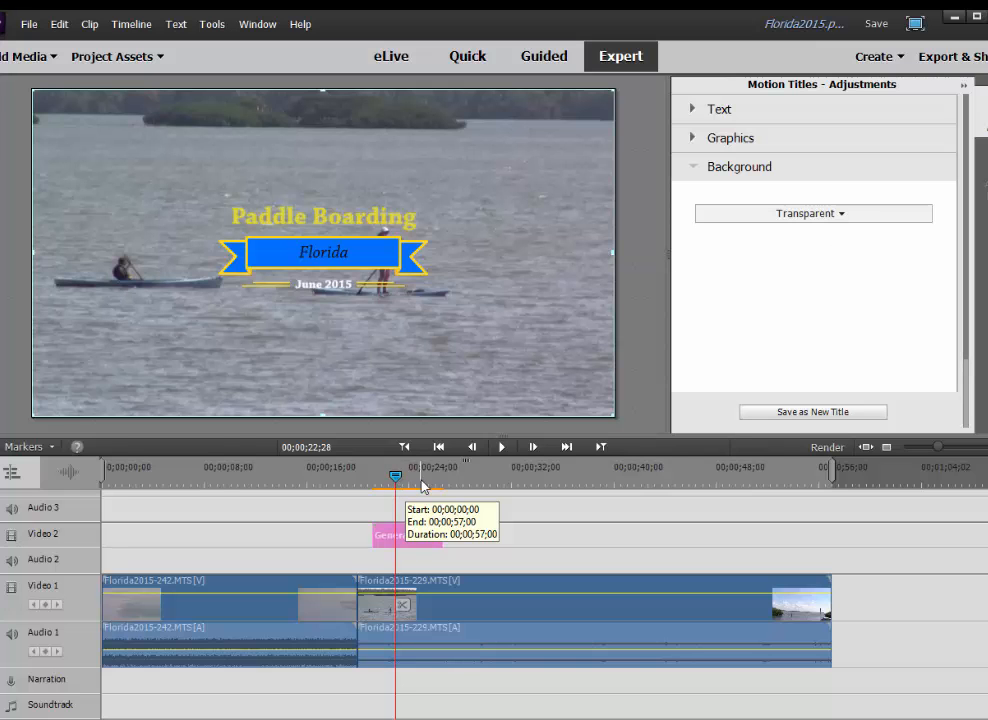
# Move the playhead to 00;00;24;18 and set the title's background to Freeze Frame
pyautogui.moveTo(396, 479); pyautogui.dragTo(422, 482)
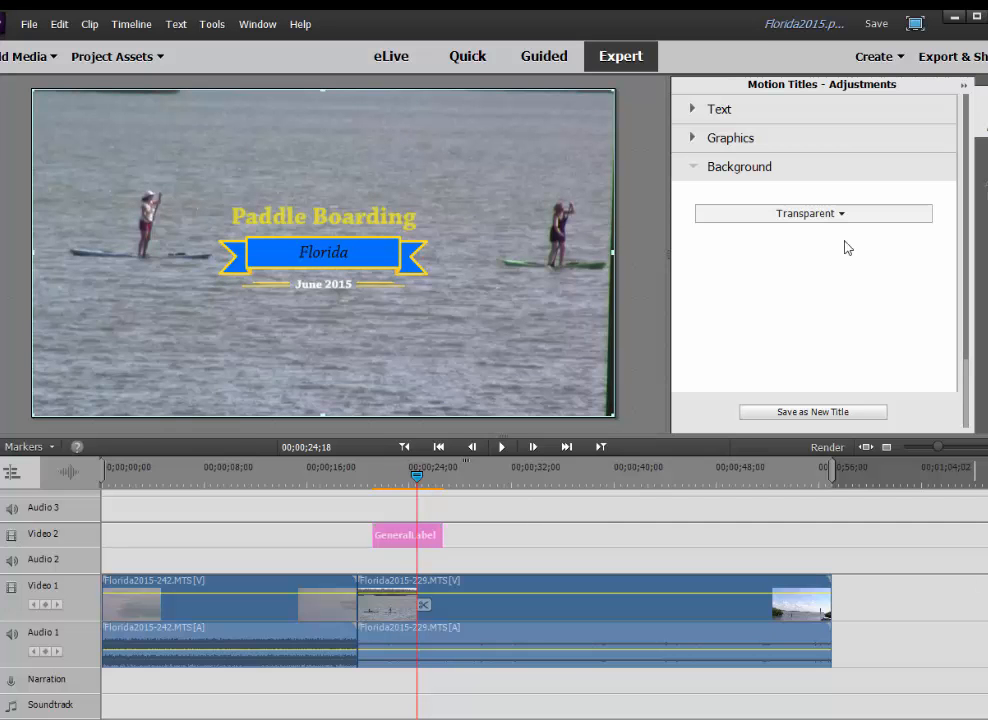
pyautogui.click(752, 214)
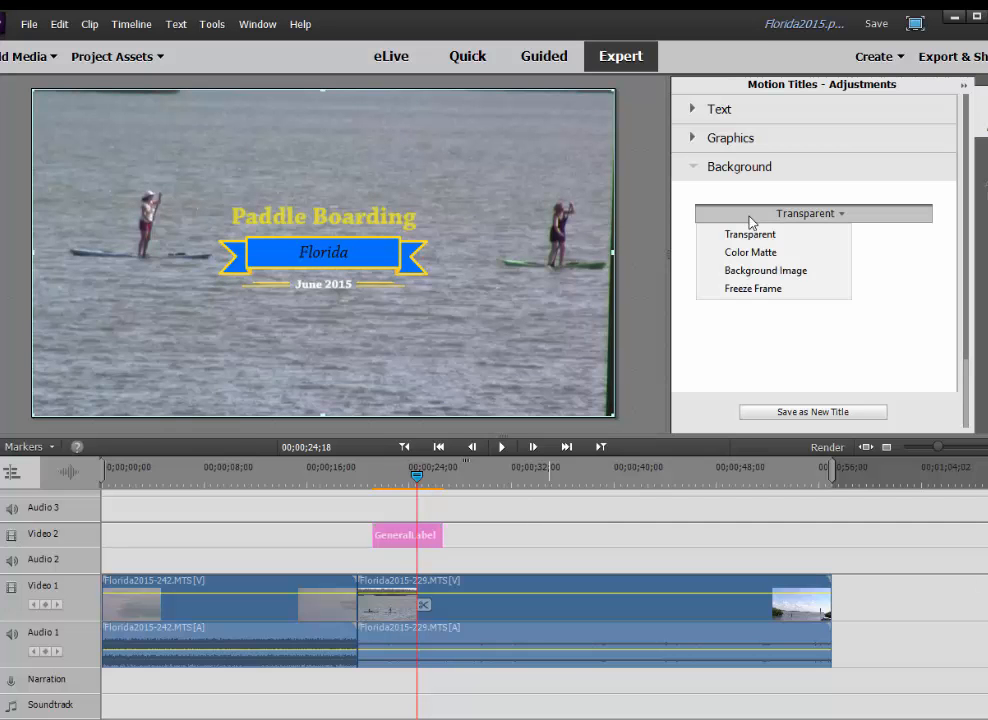
pyautogui.click(752, 289)
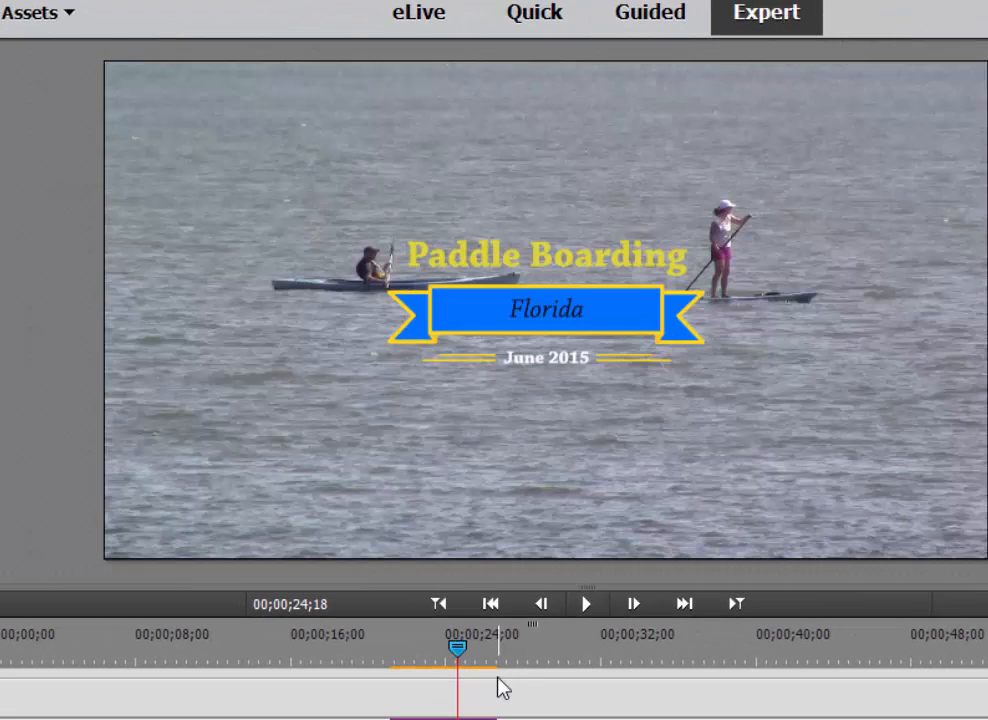
# Render the timeline and preview the title animation starting from 00;00;20;20
pyautogui.moveTo(460, 652); pyautogui.dragTo(385, 656)
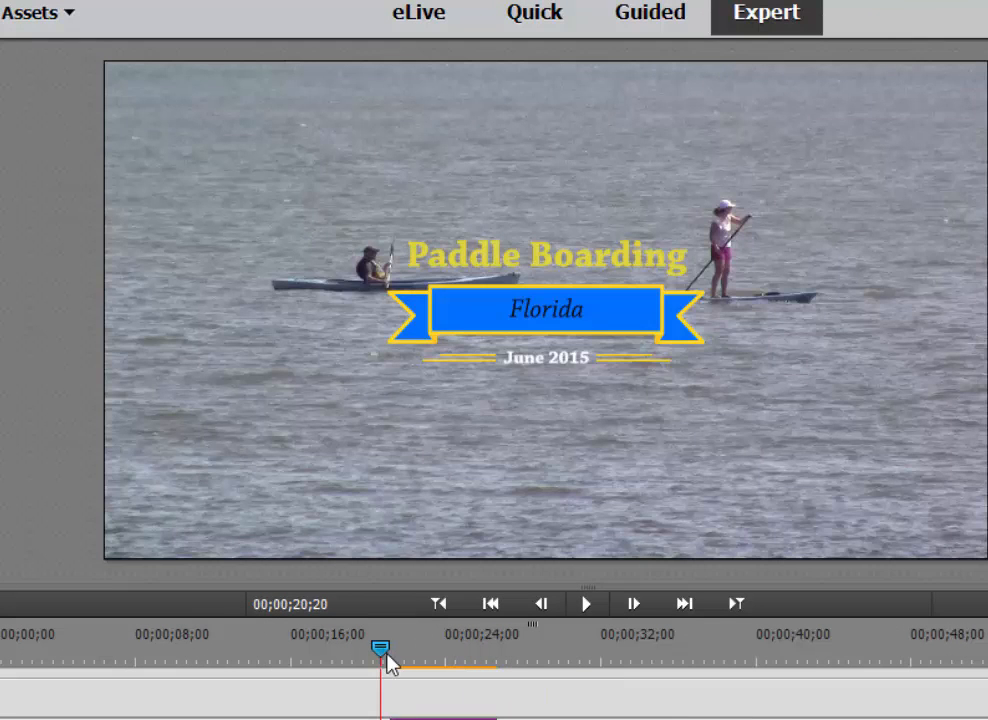
pyautogui.press('Return')
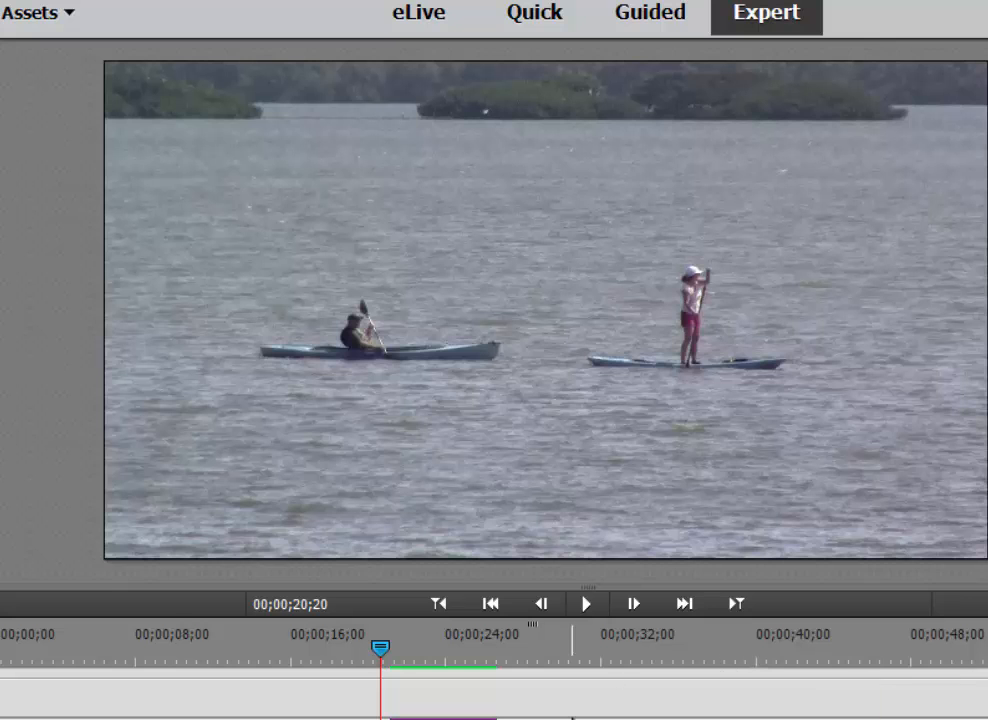
pyautogui.press('space')
pyautogui.press('space')
pyautogui.moveTo(426, 648); pyautogui.dragTo(421, 649)
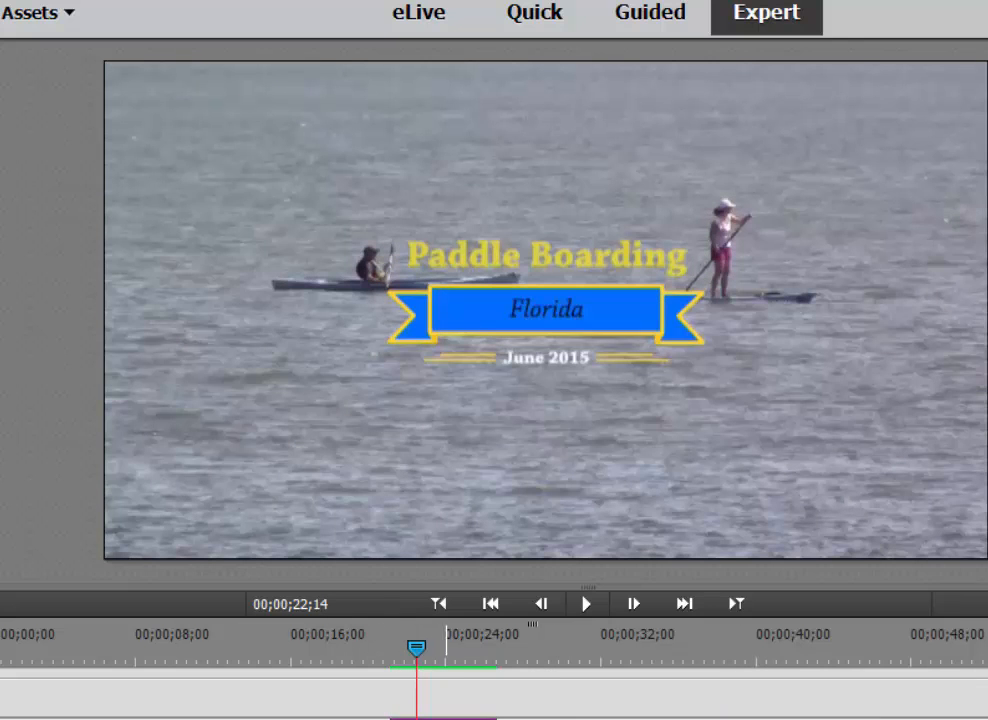
pyautogui.moveTo(413, 650); pyautogui.dragTo(452, 665)
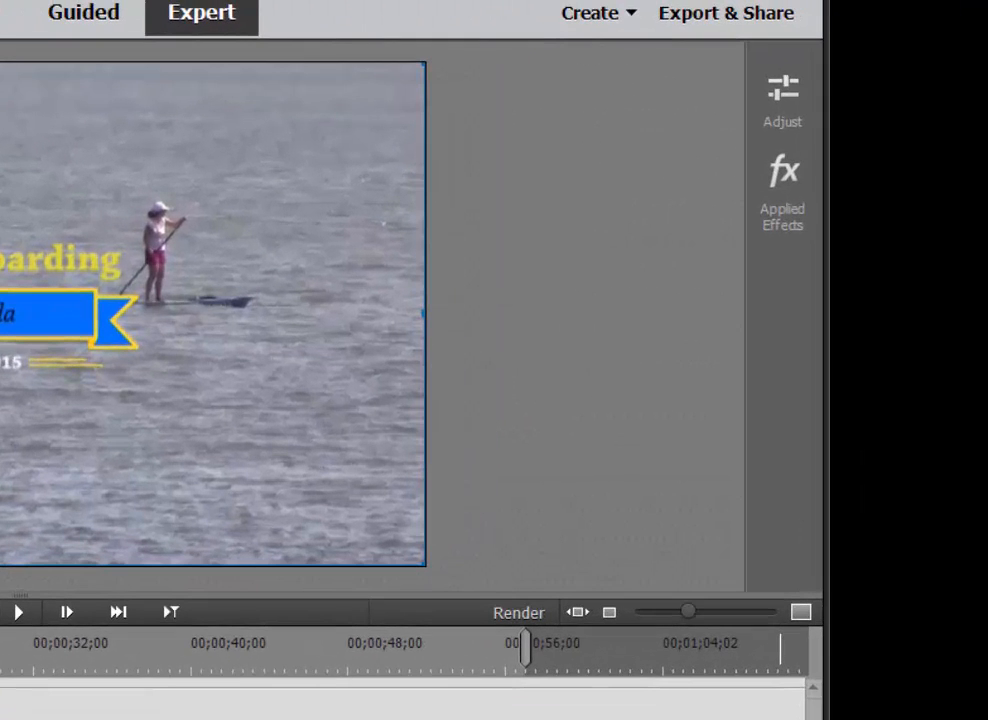
# Save the customized motion title as a new title named "Florida"
pyautogui.click(783, 90)
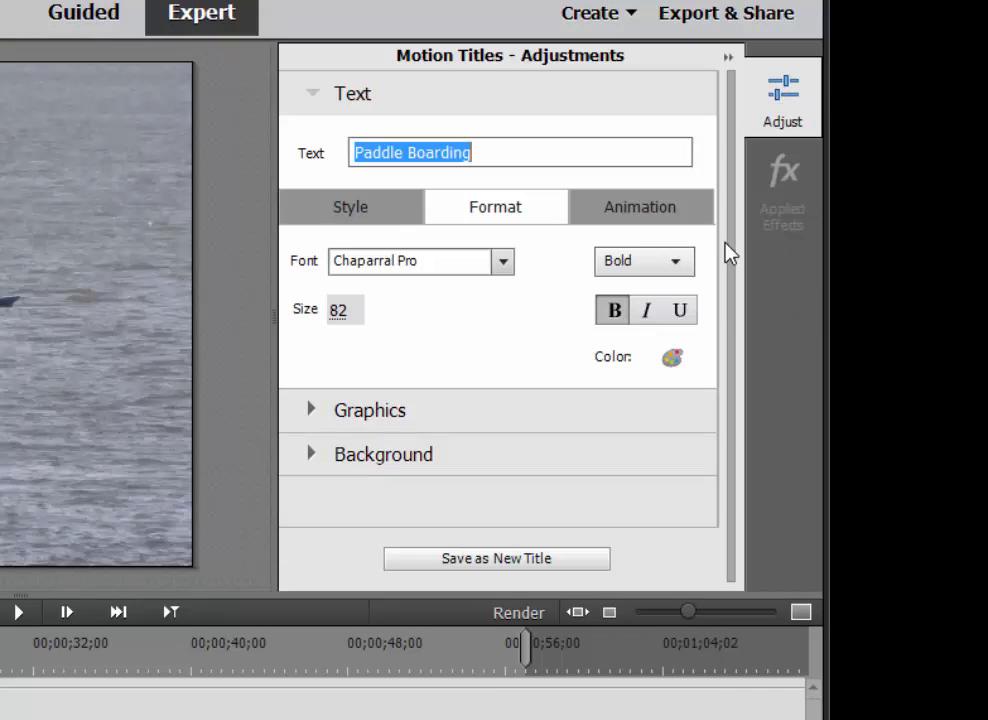
pyautogui.click(568, 565)
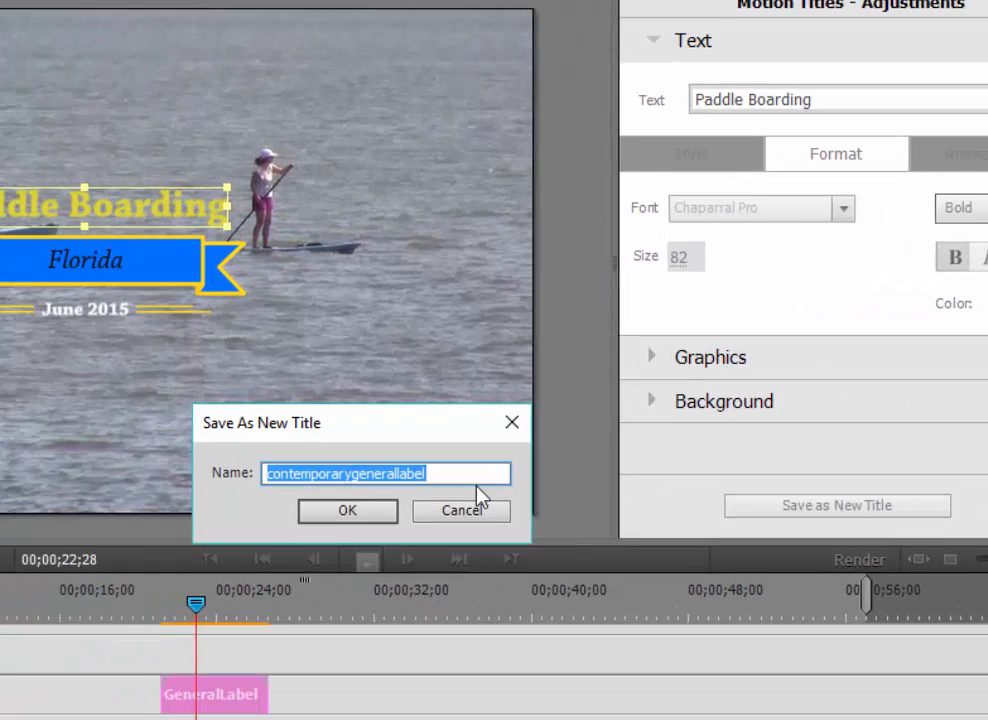
pyautogui.write('Florida')
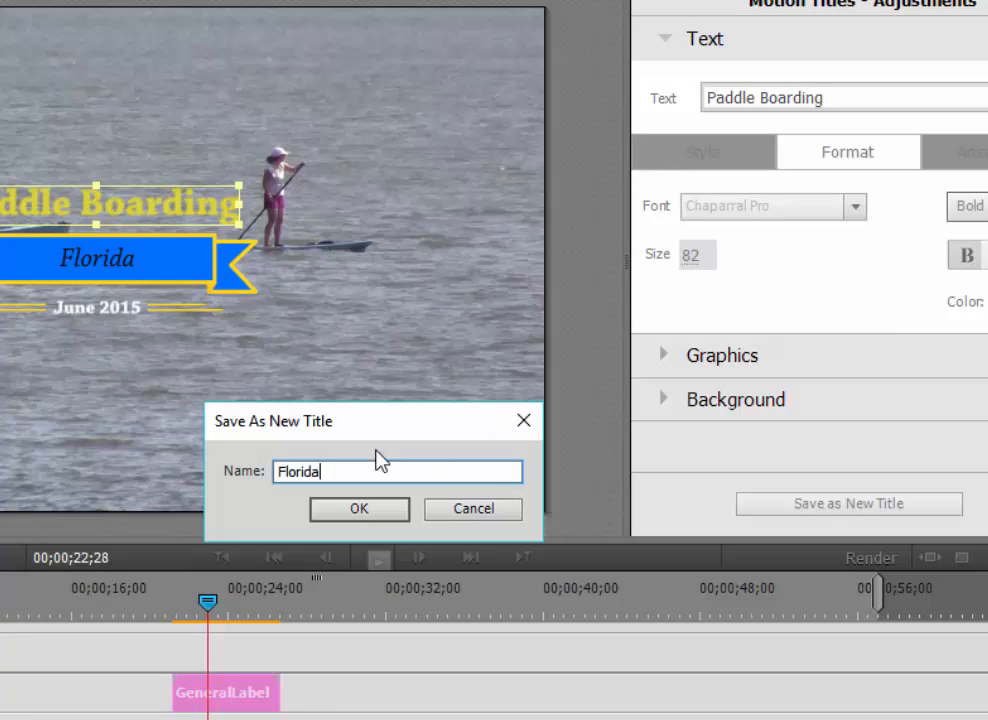
pyautogui.click(379, 511)
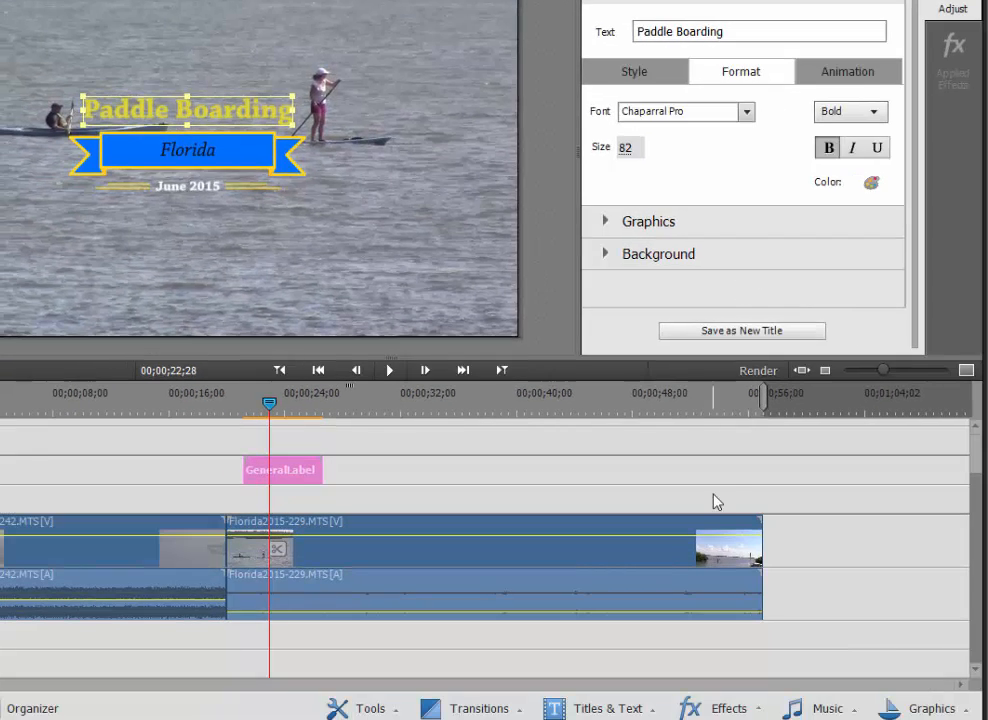
# Find the saved Florida title among the Custom motion titles
pyautogui.click(806, 715)
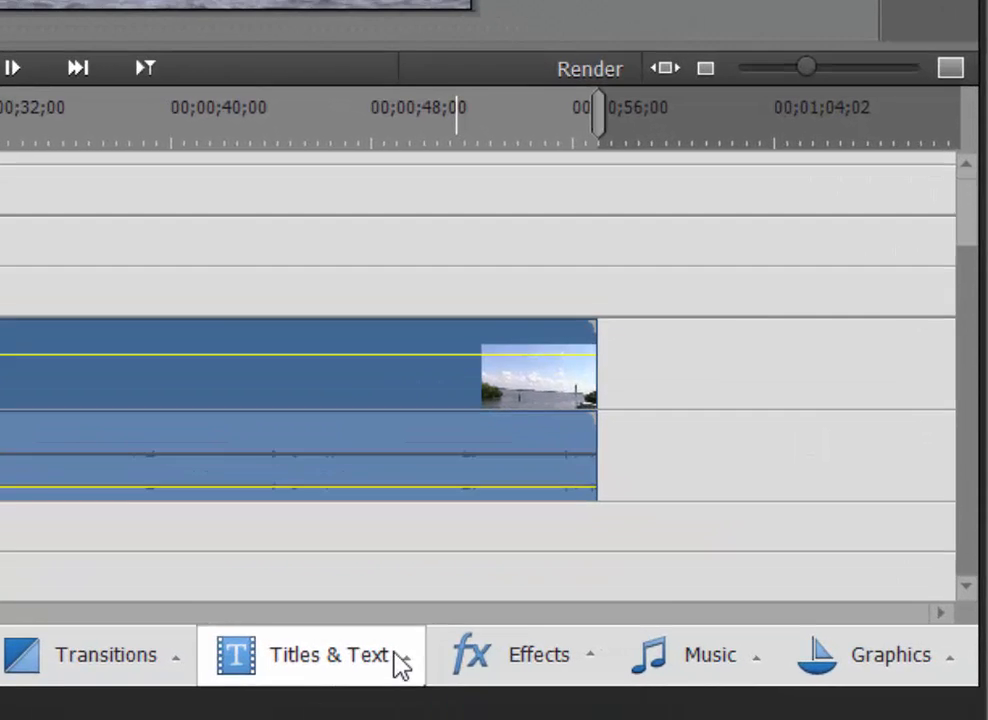
pyautogui.click(590, 698)
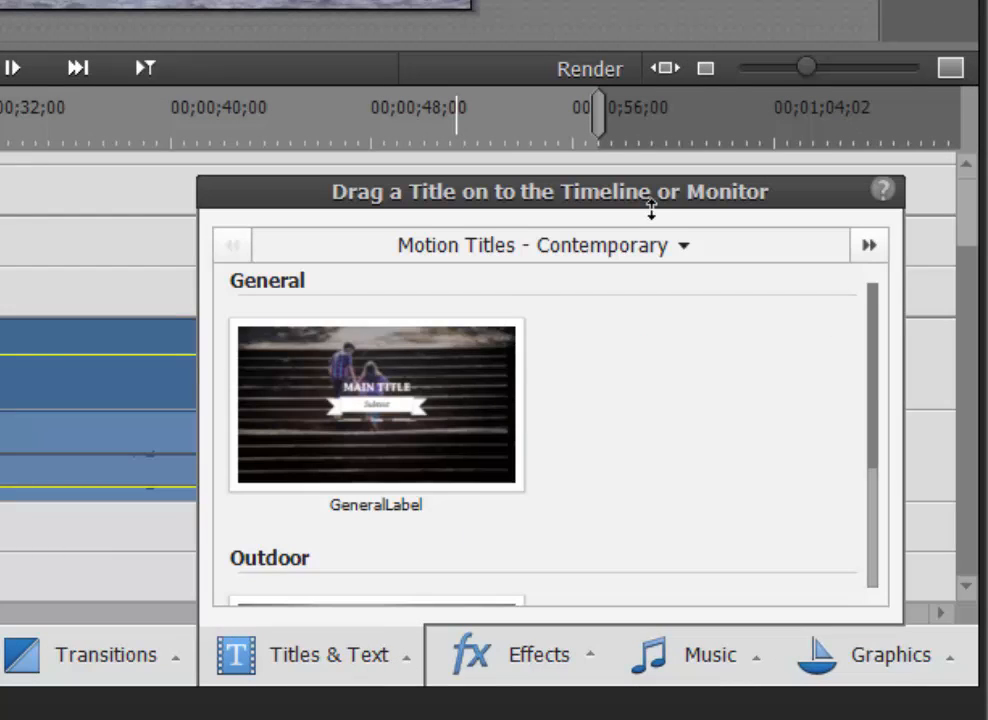
pyautogui.click(602, 248)
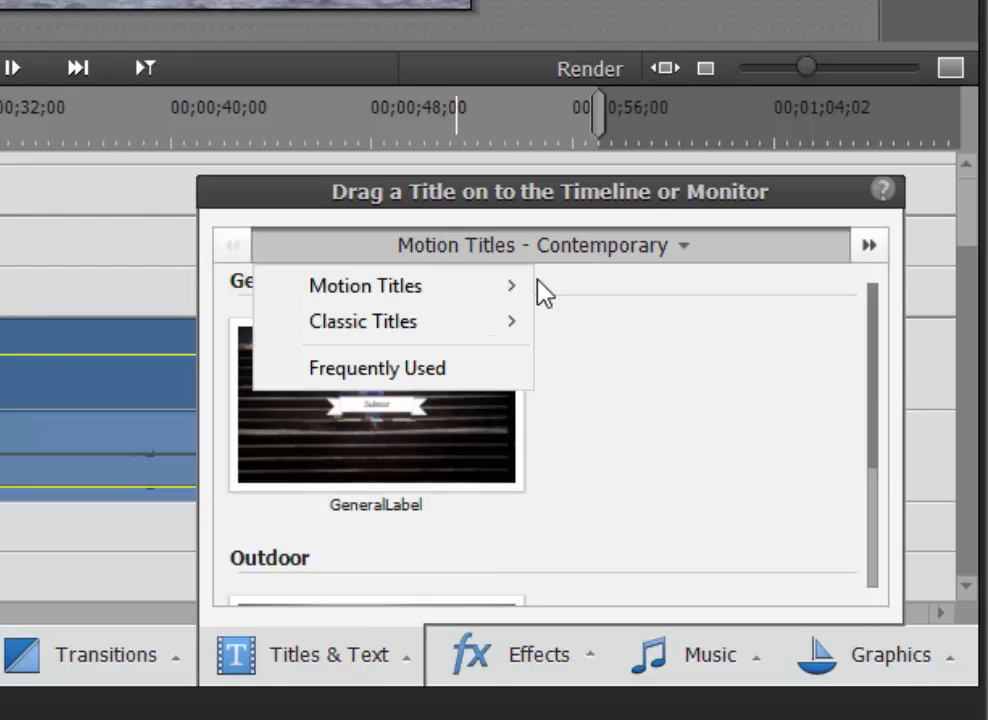
pyautogui.moveTo(507, 304)
pyautogui.click(678, 428)
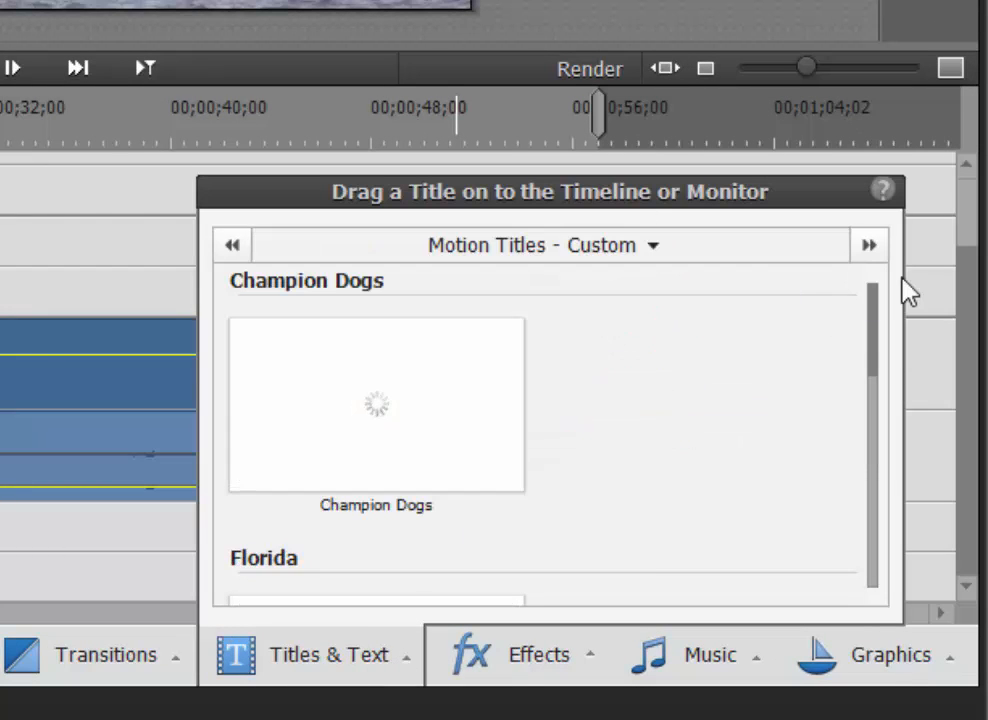
pyautogui.moveTo(871, 336); pyautogui.dragTo(884, 410)
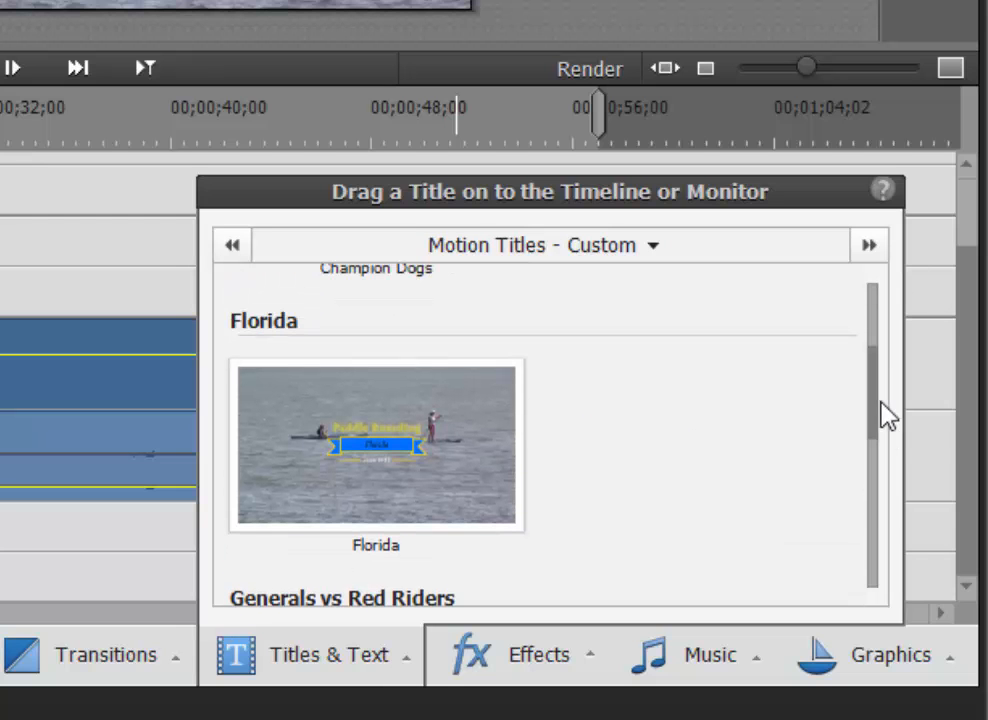